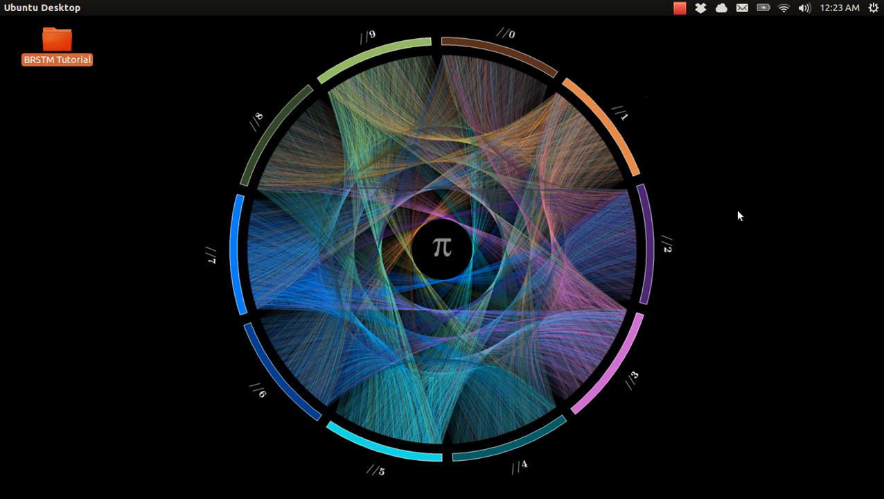
Step: Switch to Audacity and open the recently used Citizen.mp3 from the Music folder
{"action": "key", "text": "alt+Tab"}
{"action": "key", "text": "alt+Tab"}
{"action": "key", "text": "alt+Tab"}
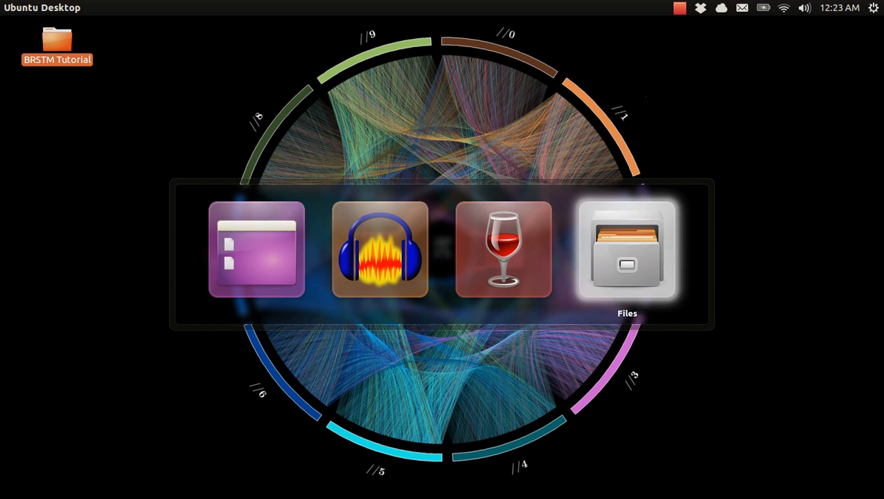
{"action": "key", "text": "alt+Tab"}
{"action": "key", "text": "alt+Tab"}
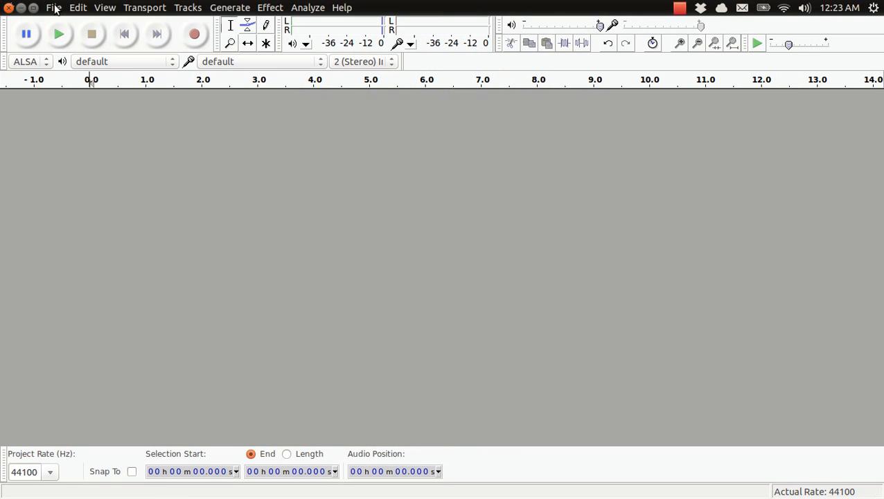
{"action": "left_click", "coordinate": [54, 8]}
{"action": "mouse_move", "coordinate": [89, 175]}
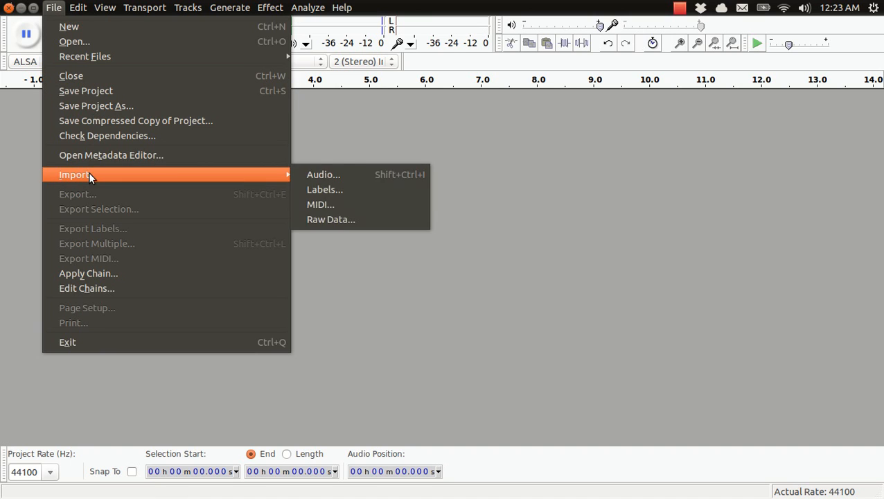
{"action": "mouse_move", "coordinate": [205, 55]}
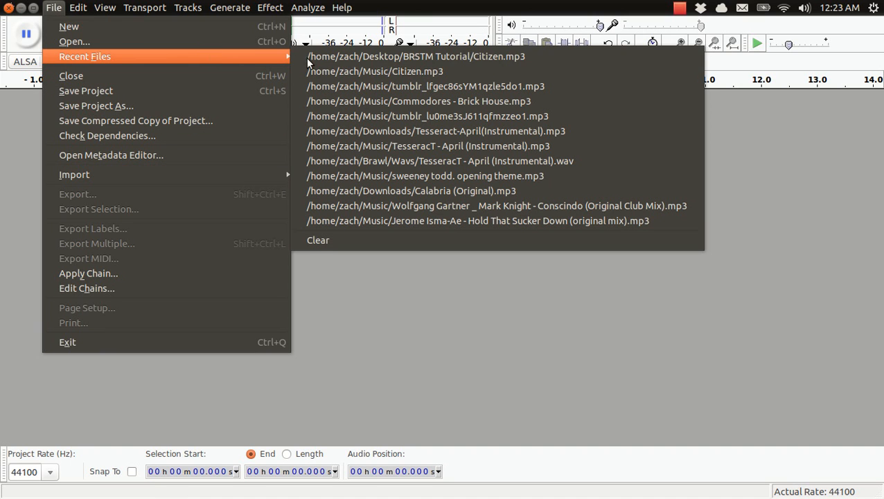
{"action": "left_click", "coordinate": [335, 70]}
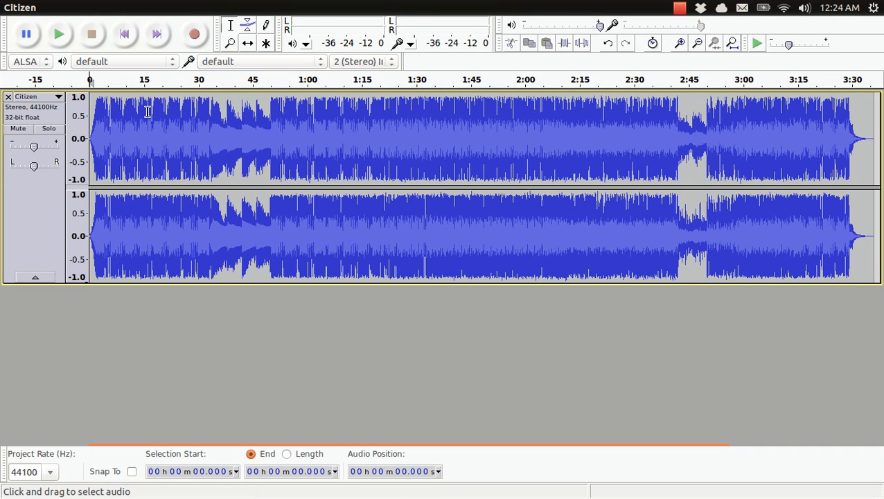
Step: Split the stereo Citizen track to mono and remove the second of the two resulting tracks
{"action": "left_click", "coordinate": [32, 97]}
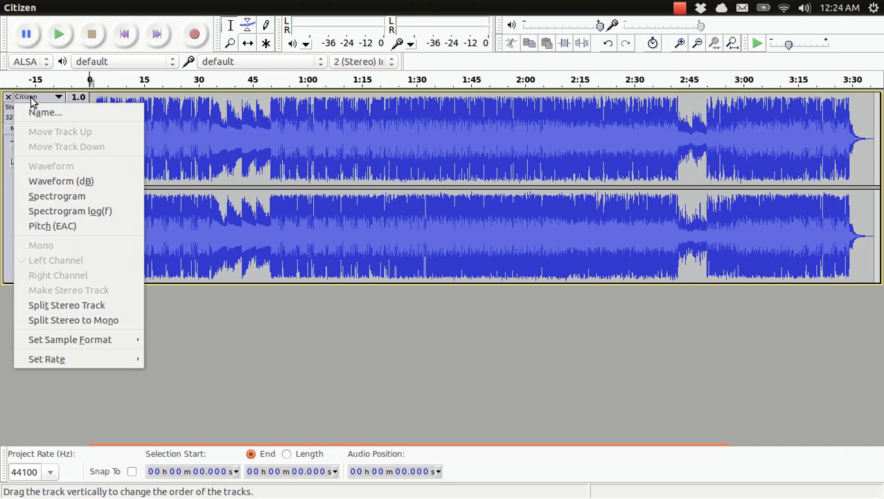
{"action": "left_click", "coordinate": [95, 320]}
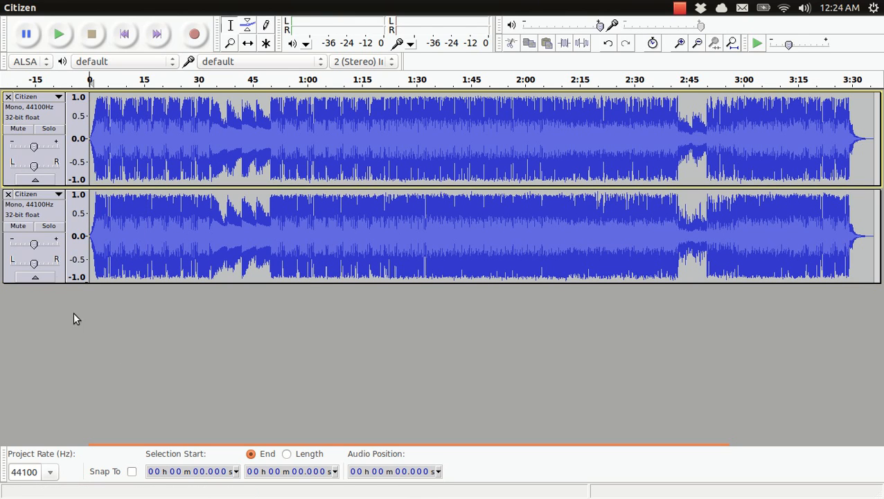
{"action": "left_click", "coordinate": [8, 196]}
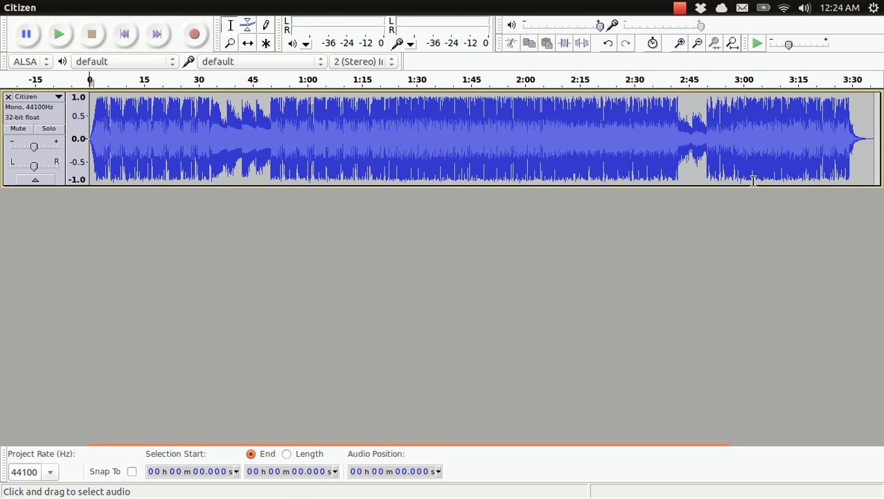
Step: Delete the silent tail of the track from about 3:34.0 to the end at about 3:36.0
{"action": "left_click", "coordinate": [866, 128]}
{"action": "left_click_drag", "start_coordinate": [866, 129], "coordinate": [875, 128]}
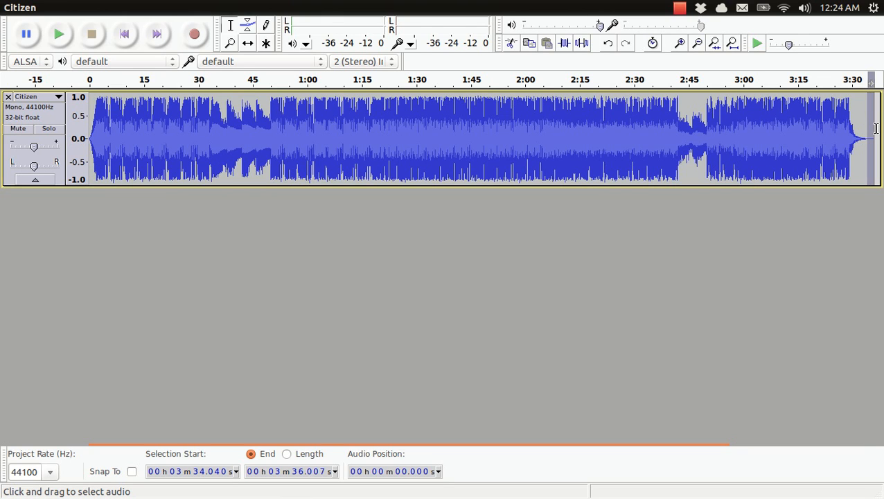
{"action": "key", "text": "Delete"}
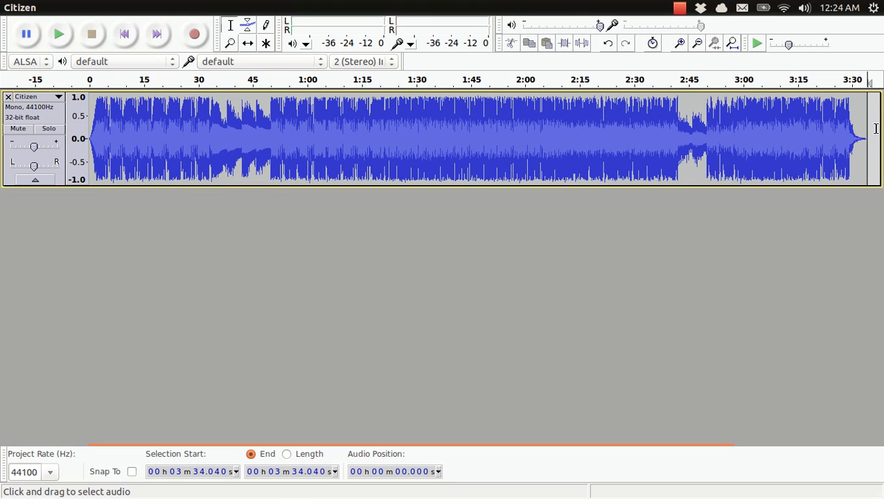
Step: Play the mono track from about 0:18.6 for a few seconds to check its sound, and stop playback
{"action": "left_click", "coordinate": [594, 158]}
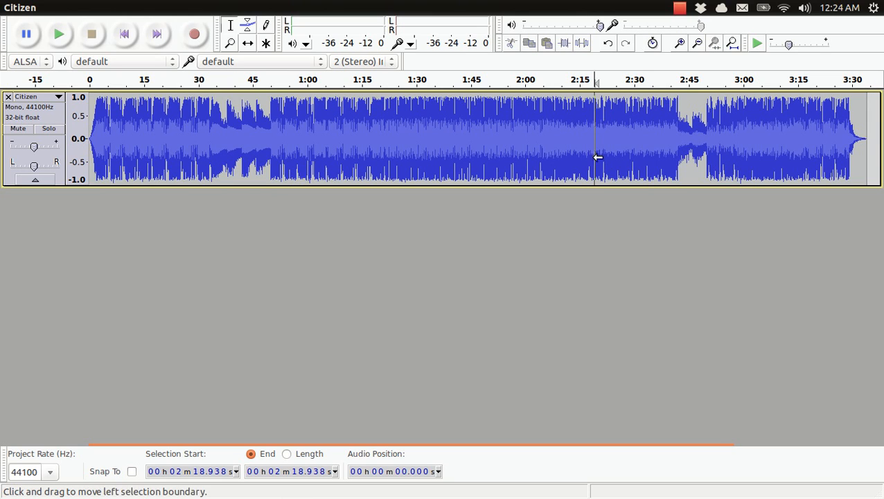
{"action": "left_click", "coordinate": [532, 128]}
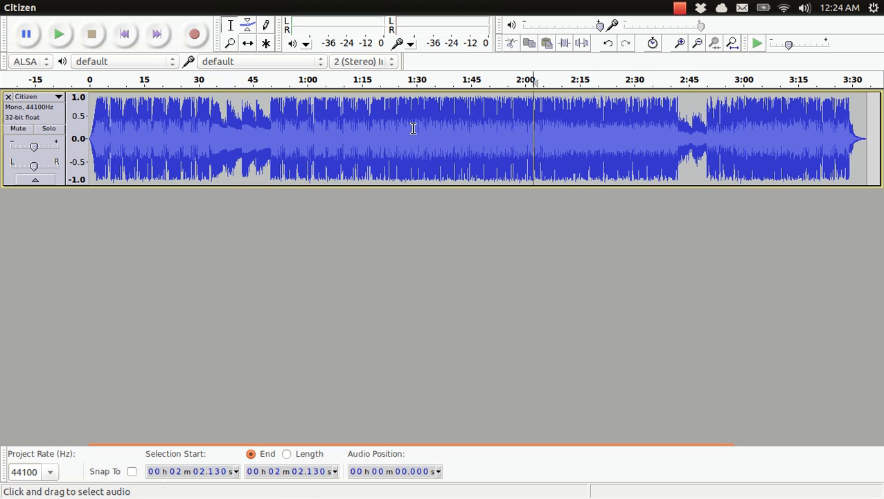
{"action": "left_click", "coordinate": [157, 128]}
{"action": "key", "text": "space"}
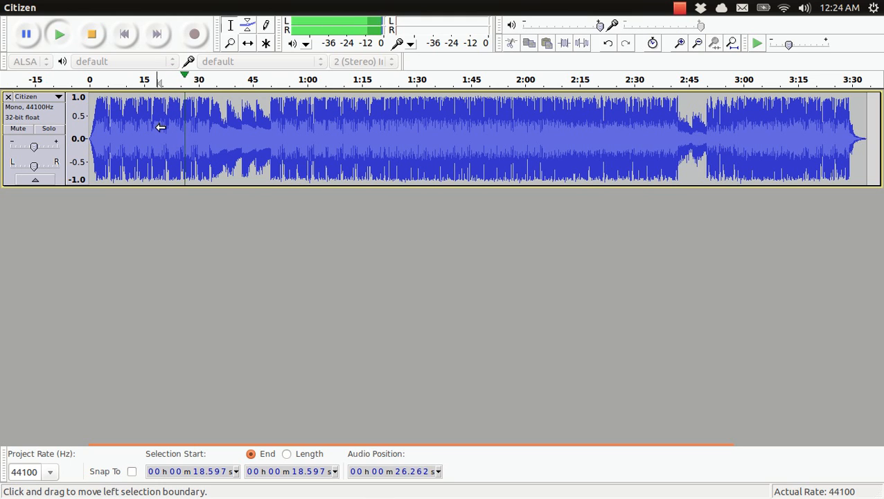
{"action": "key", "text": "space"}
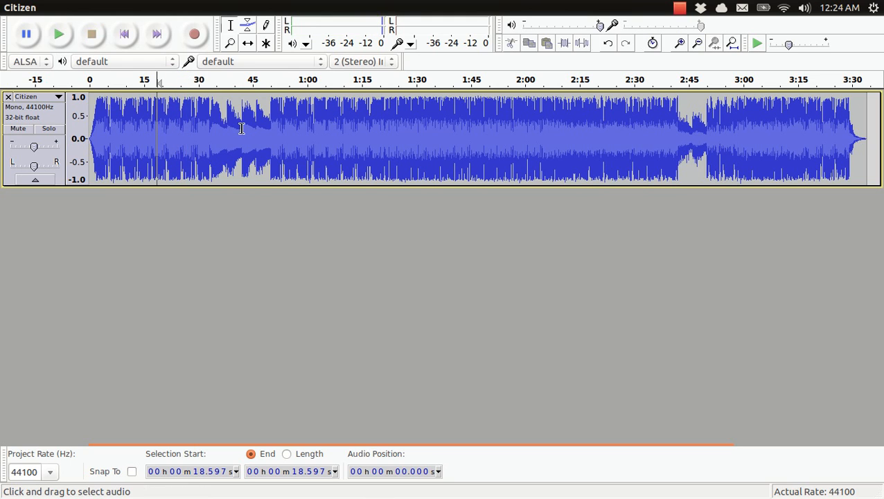
Step: Compress the entire track with a -46 dB threshold, -60 dB noise floor, 2.5:1 ratio, make-up gain and peak-based compression
{"action": "key", "text": "ctrl+a"}
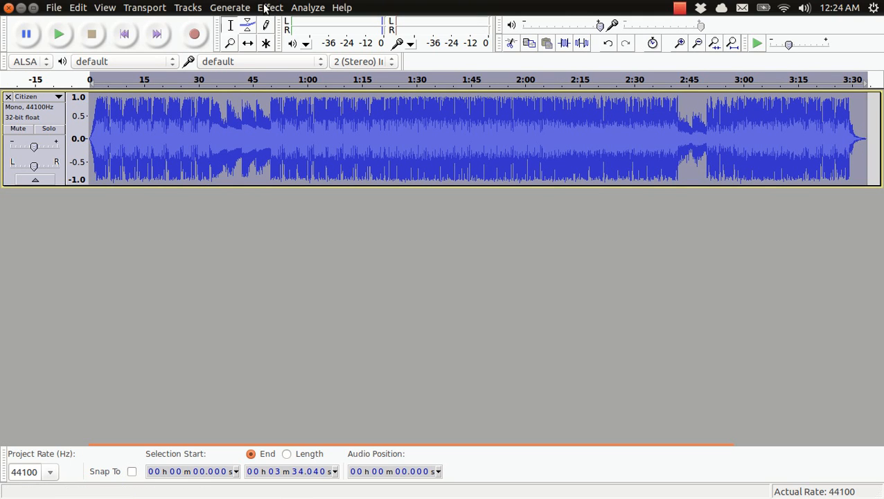
{"action": "left_click", "coordinate": [265, 8]}
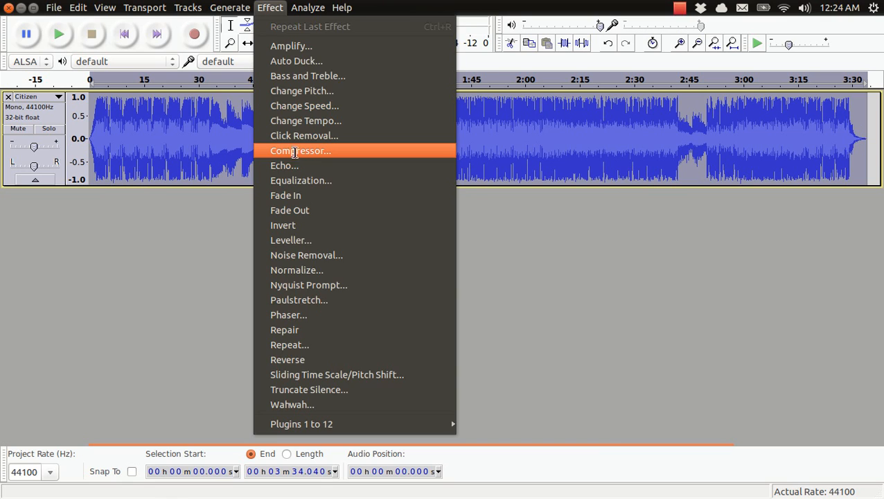
{"action": "left_click", "coordinate": [295, 151]}
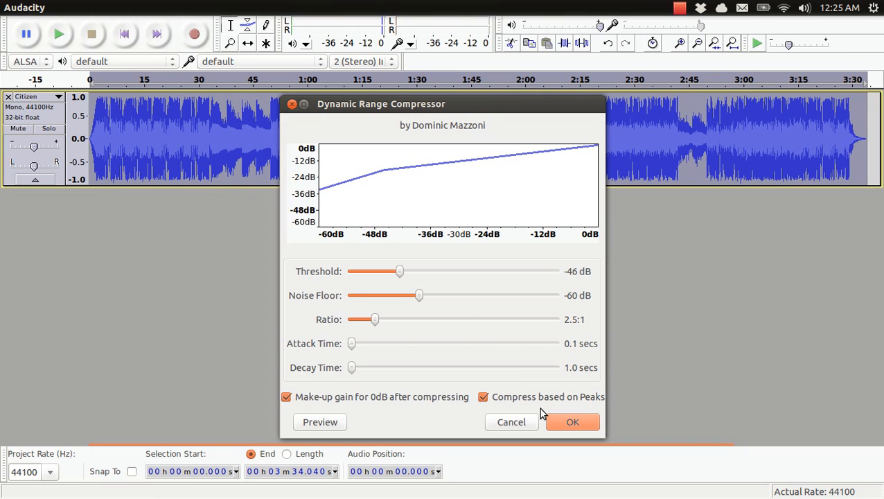
{"action": "left_click", "coordinate": [564, 421]}
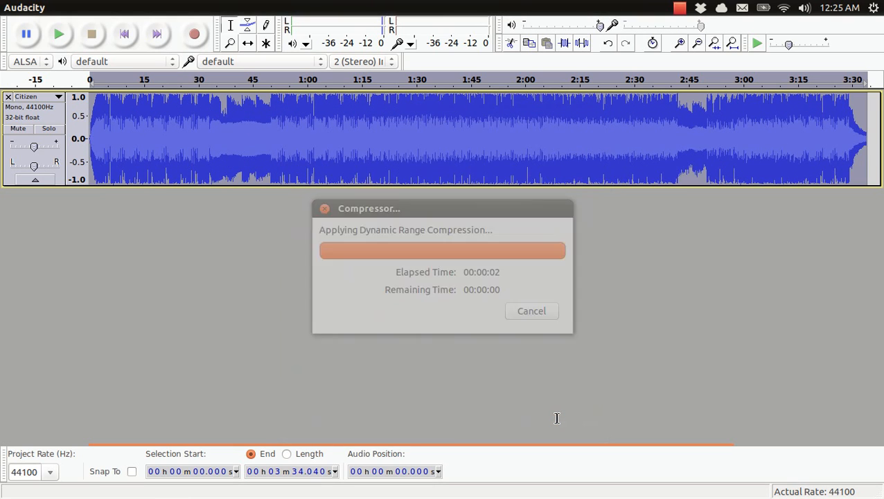
Step: Play the compressed track from about 1:32.6 for a few seconds to check its sound, and stop playback
{"action": "left_click", "coordinate": [231, 101]}
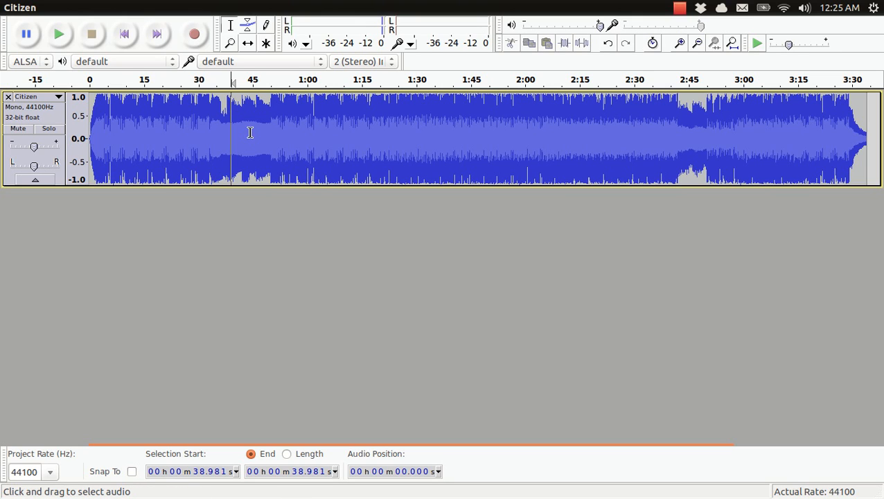
{"action": "left_click", "coordinate": [428, 158]}
{"action": "key", "text": "space"}
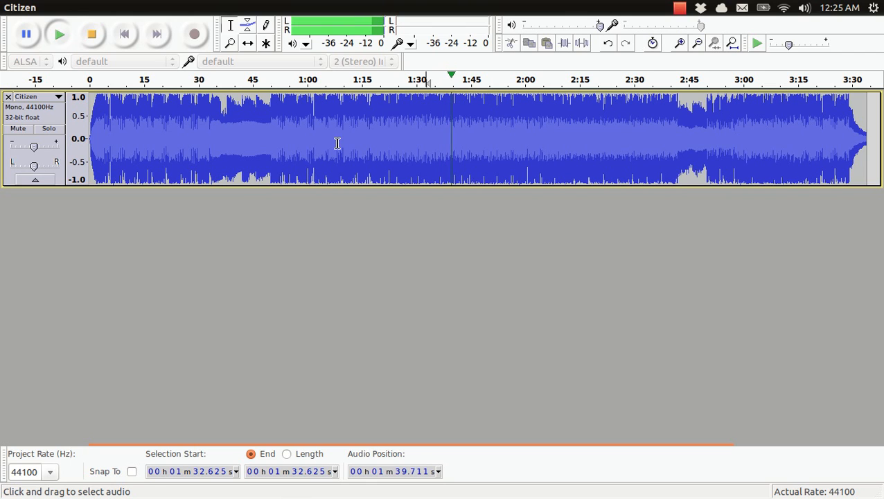
{"action": "key", "text": "space"}
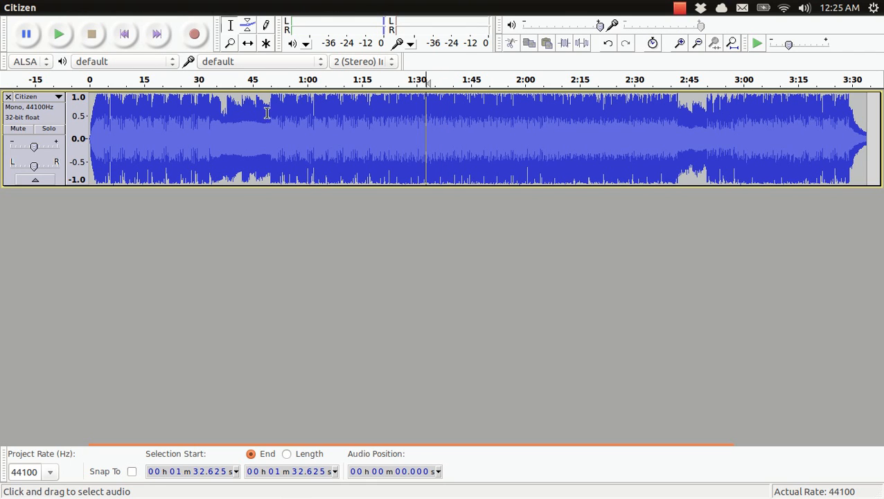
Step: Amplify the entire track by 4 dB with clipping allowed
{"action": "key", "text": "ctrl+a"}
{"action": "left_click", "coordinate": [270, 8]}
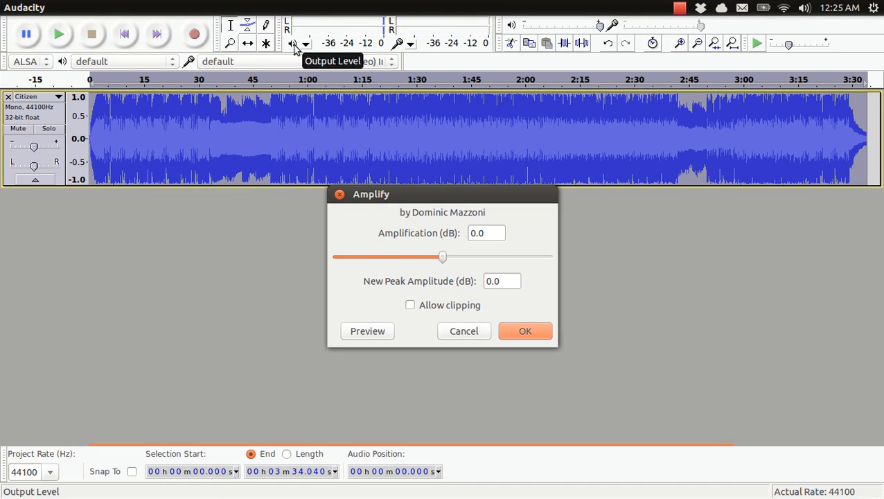
{"action": "left_click_drag", "start_coordinate": [490, 236], "coordinate": [471, 233]}
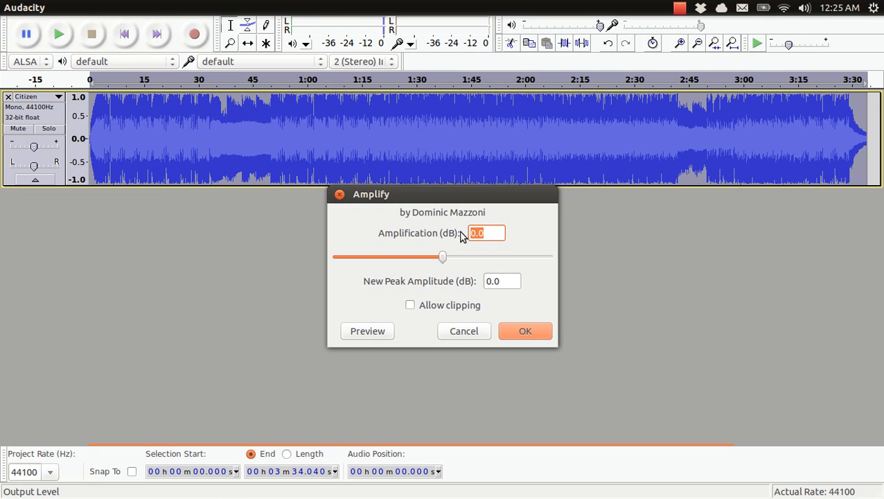
{"action": "type", "text": "4"}
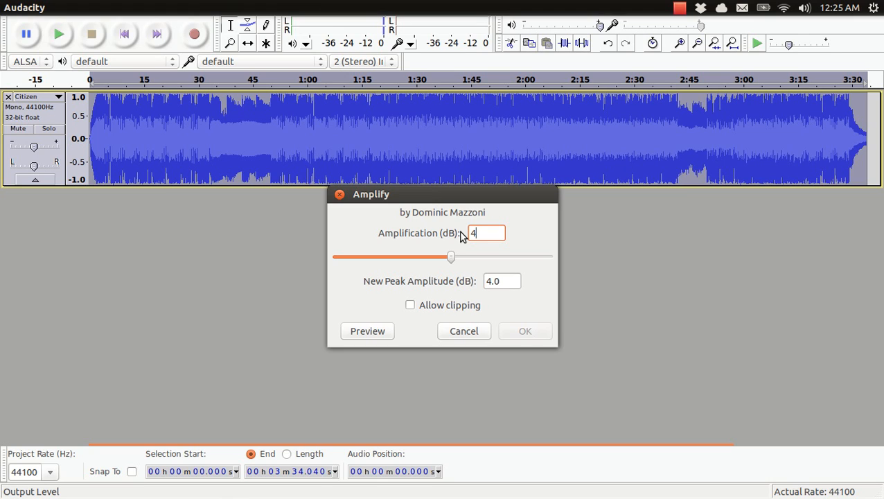
{"action": "left_click", "coordinate": [419, 309]}
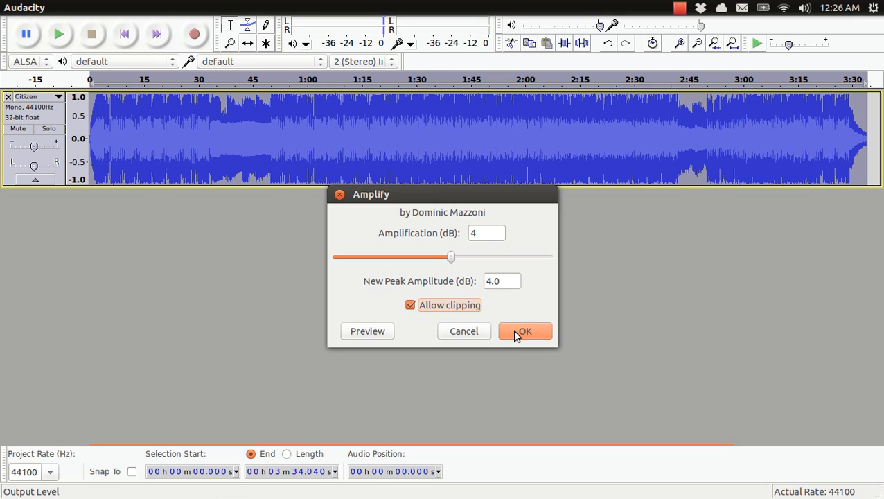
{"action": "left_click", "coordinate": [514, 333]}
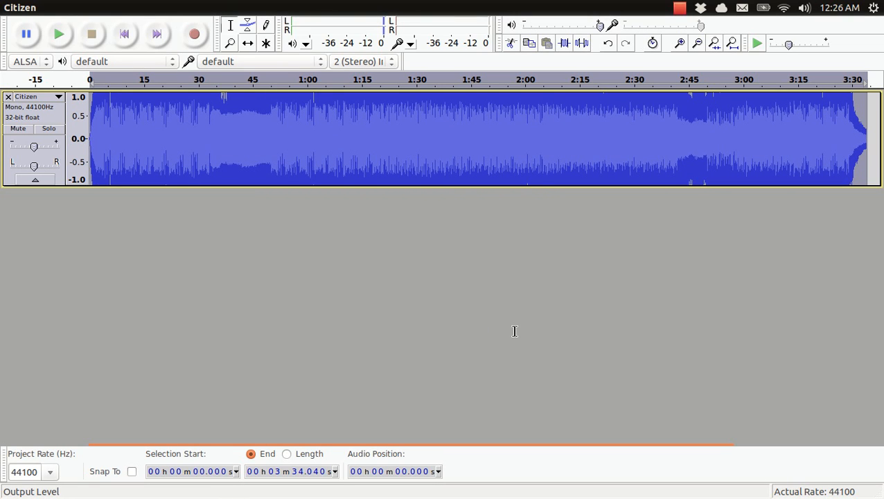
Step: Listen to the amplified track from about 0:08 and from about 2:11.8, and stop playback
{"action": "left_click", "coordinate": [282, 137]}
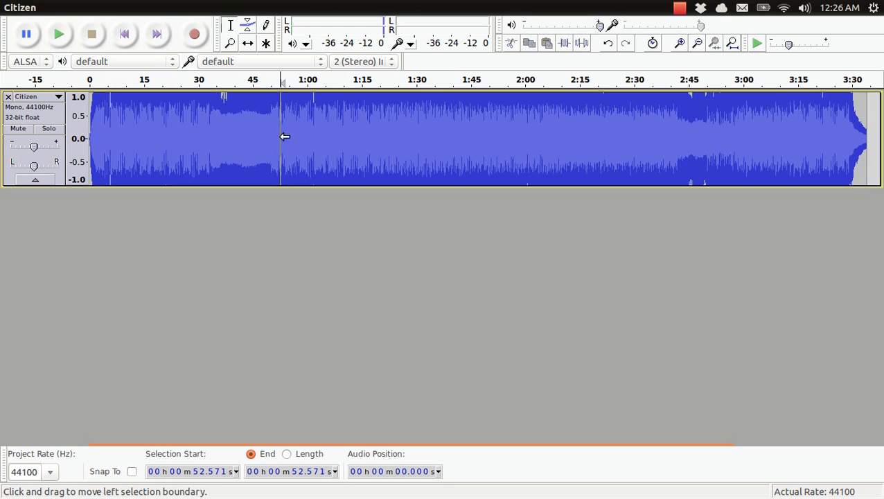
{"action": "left_click", "coordinate": [119, 158]}
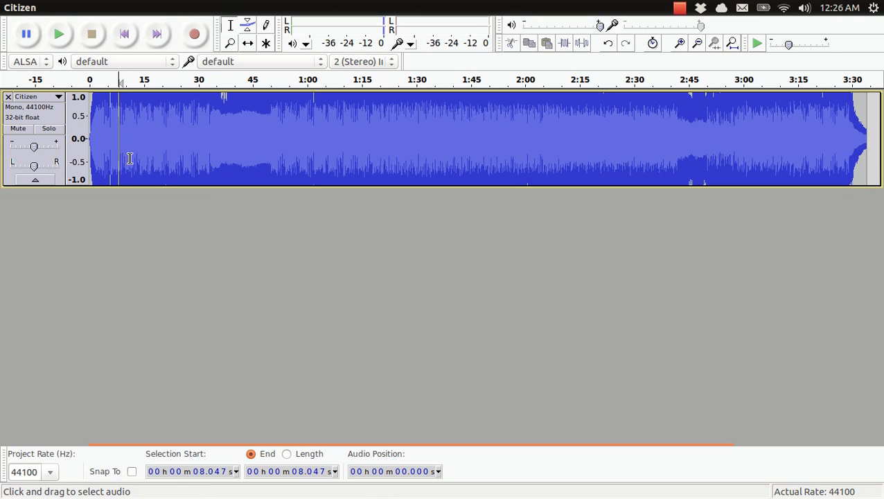
{"action": "key", "text": "space"}
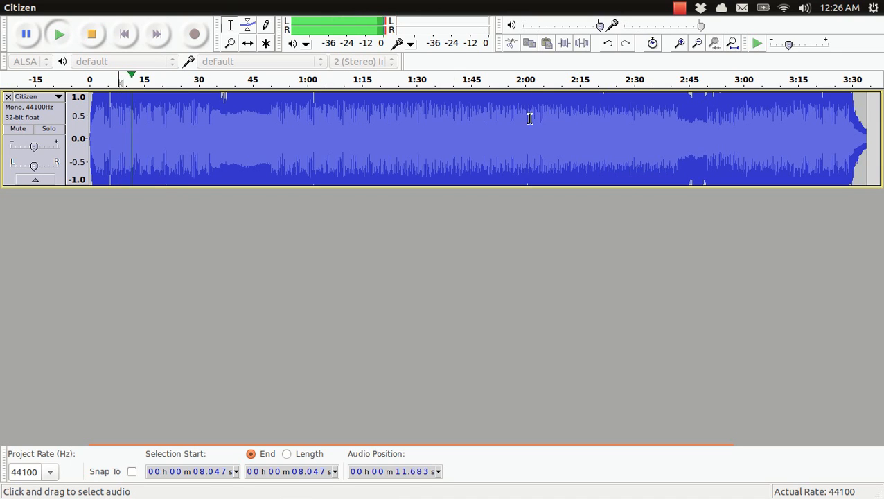
{"action": "left_click", "coordinate": [570, 122]}
{"action": "key", "text": "space"}
{"action": "key", "text": "space"}
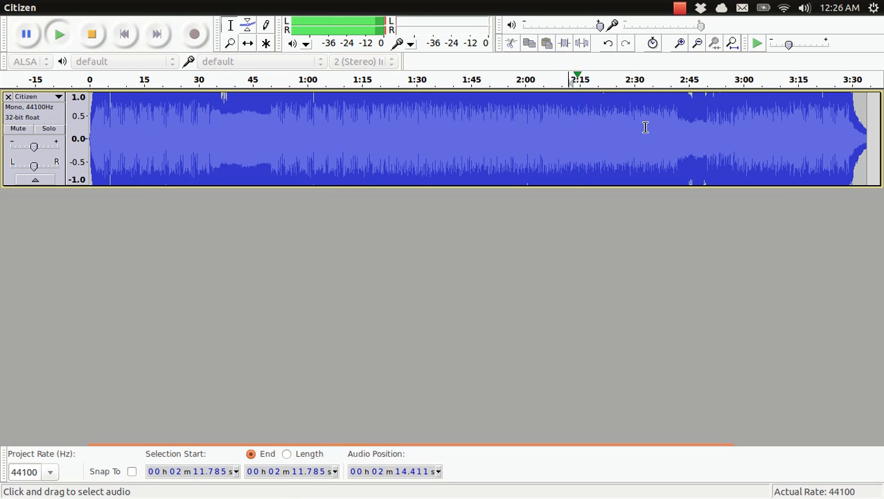
{"action": "key", "text": "space"}
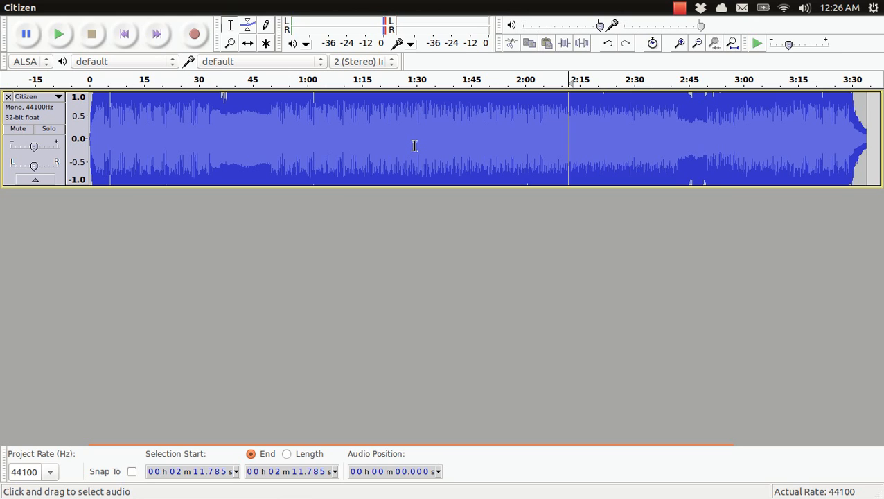
Step: Export the track as 16-bit PCM WAV over Citizen.wav in the BRSTM Tutorial folder with blank metadata, and close the project without saving
{"action": "mouse_move", "coordinate": [203, 7]}
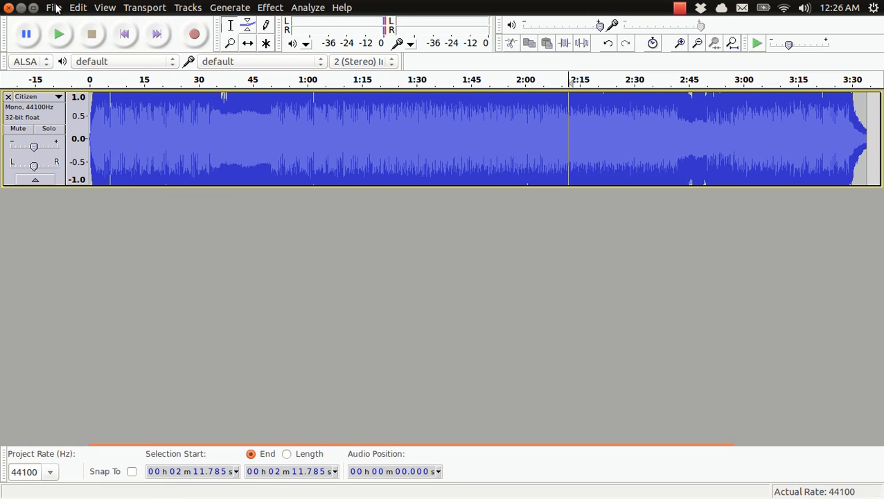
{"action": "left_click", "coordinate": [54, 8]}
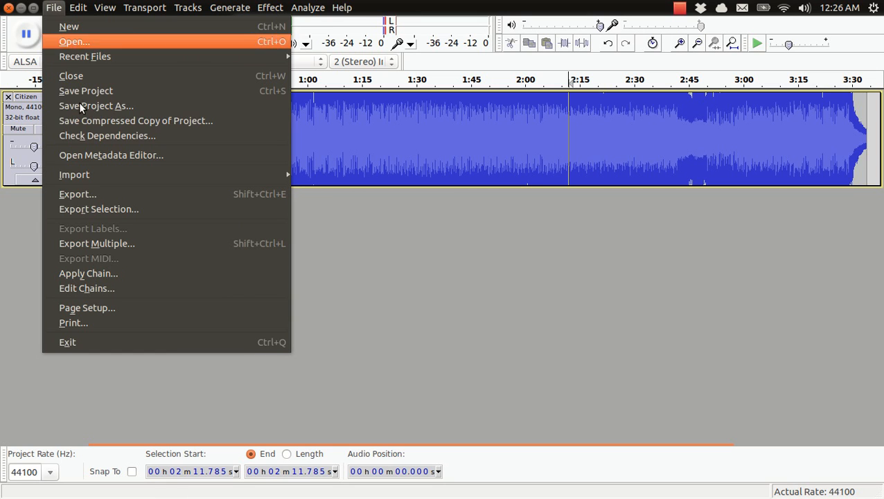
{"action": "left_click", "coordinate": [86, 194]}
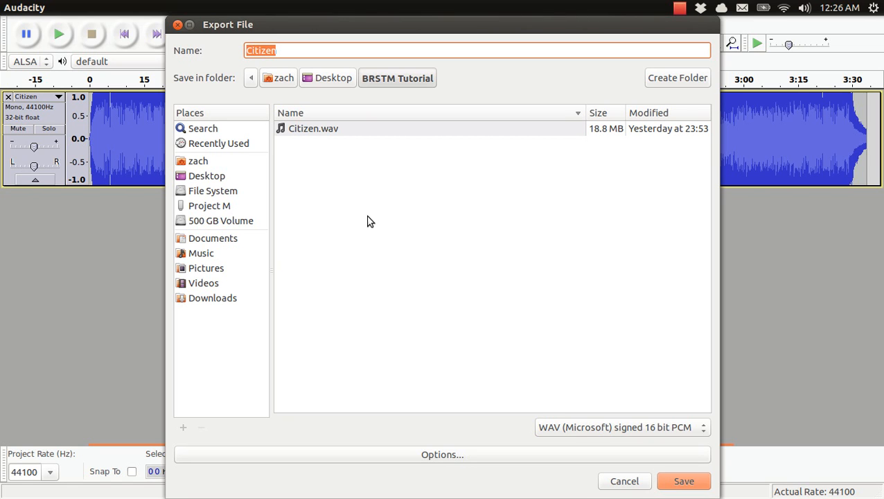
{"action": "left_click", "coordinate": [365, 133]}
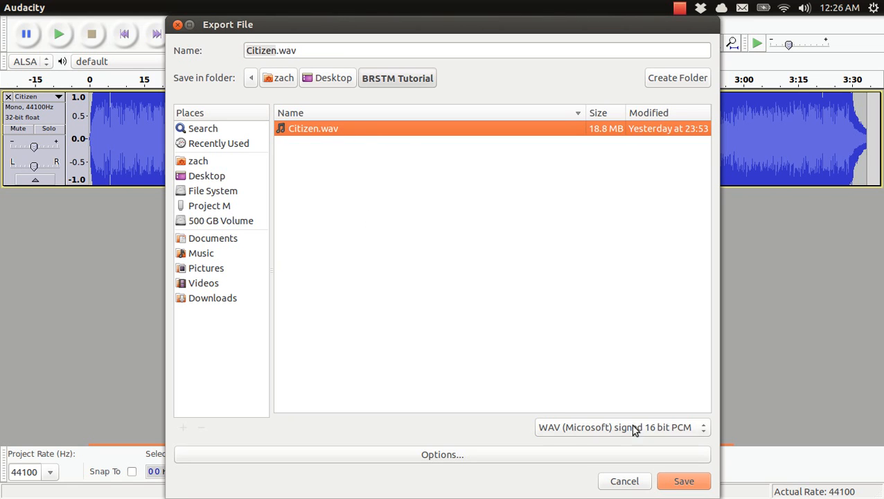
{"action": "left_click", "coordinate": [670, 483]}
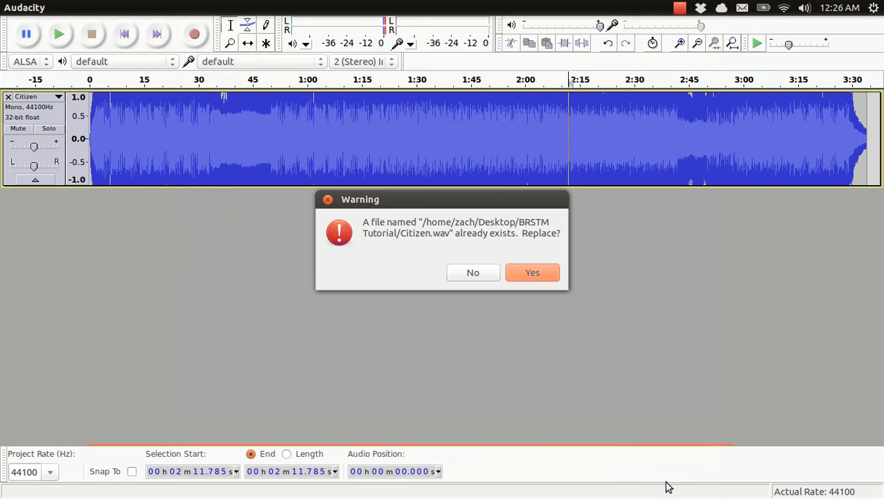
{"action": "left_click", "coordinate": [530, 277]}
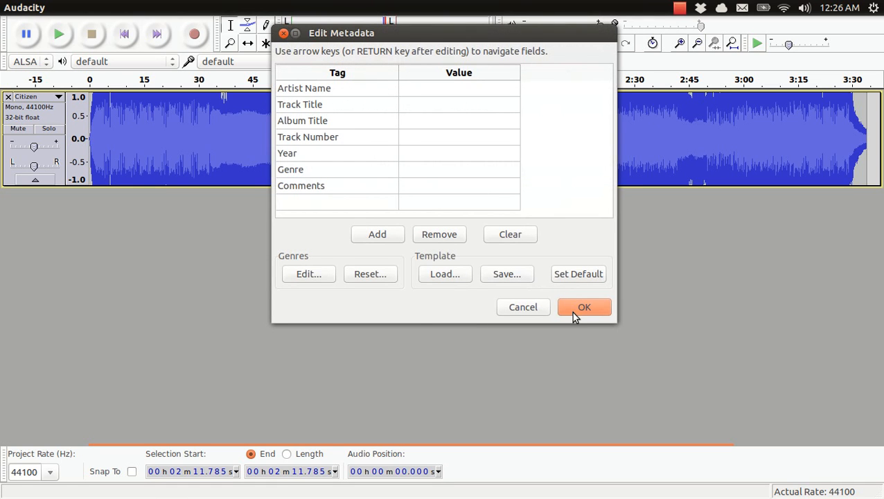
{"action": "left_click", "coordinate": [572, 313]}
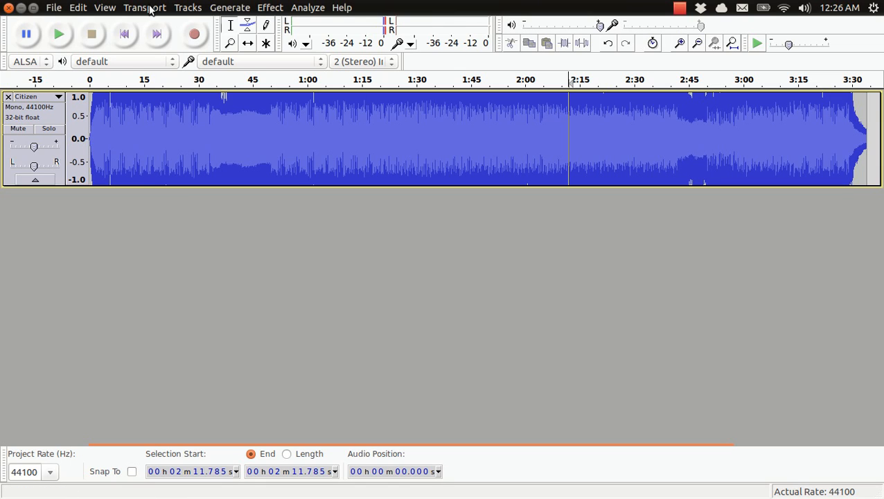
{"action": "left_click", "coordinate": [8, 8]}
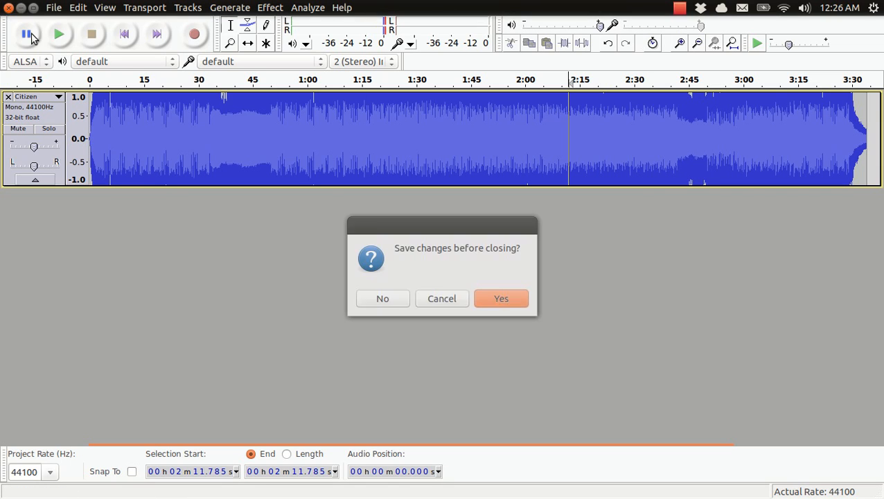
{"action": "left_click", "coordinate": [407, 306]}
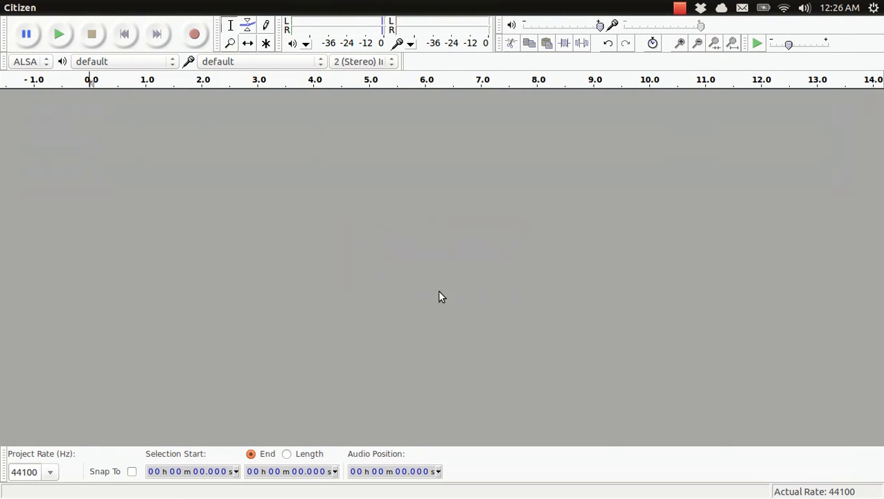
Step: Switch to BrawlBox and create a new BRSTM audio stream from Citizen.wav in the BRSTM Tutorial folder
{"action": "key", "text": "alt+Tab"}
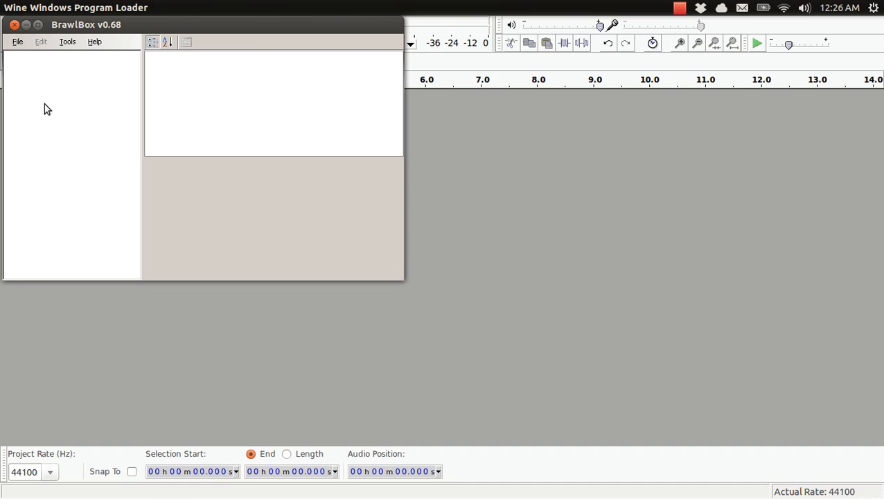
{"action": "left_click", "coordinate": [18, 43]}
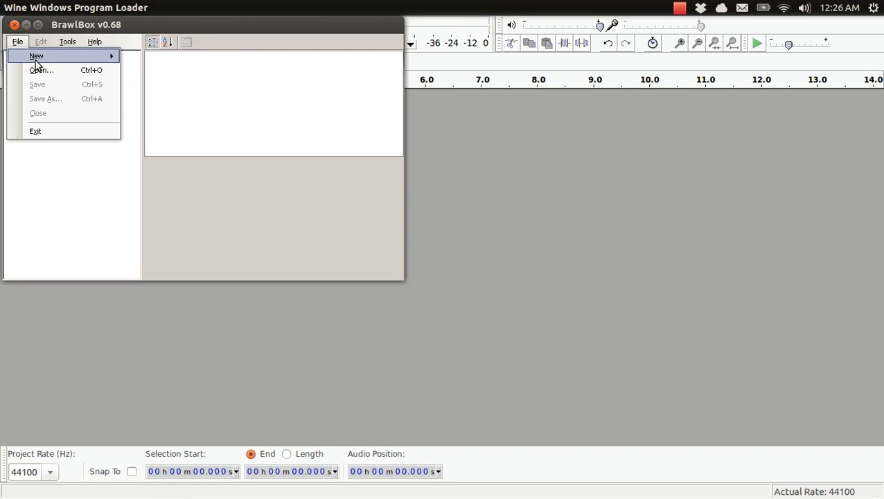
{"action": "mouse_move", "coordinate": [58, 59]}
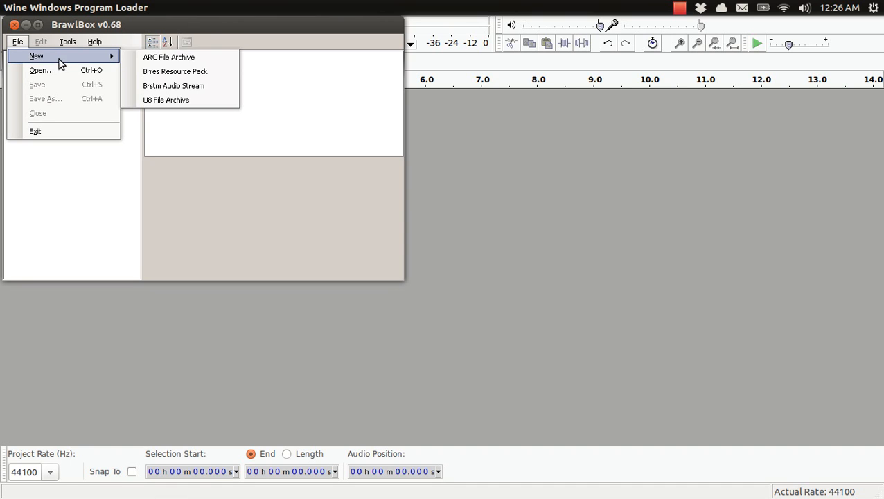
{"action": "left_click", "coordinate": [160, 85]}
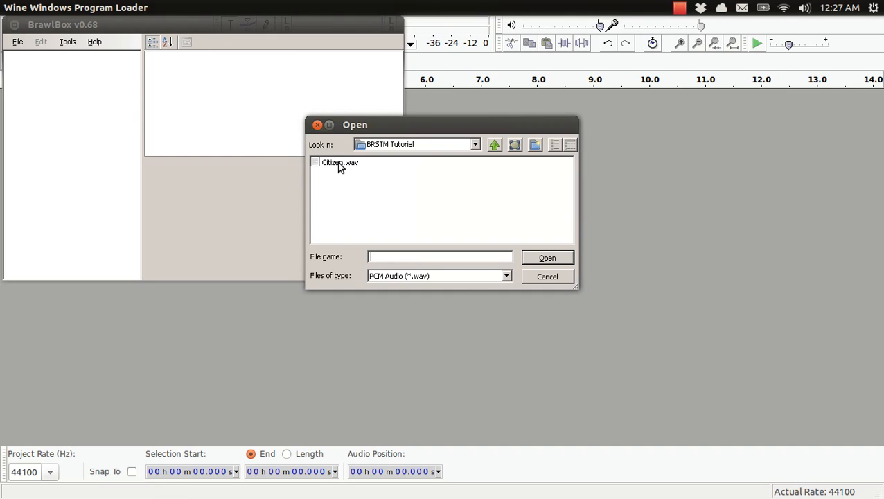
{"action": "left_click", "coordinate": [340, 164]}
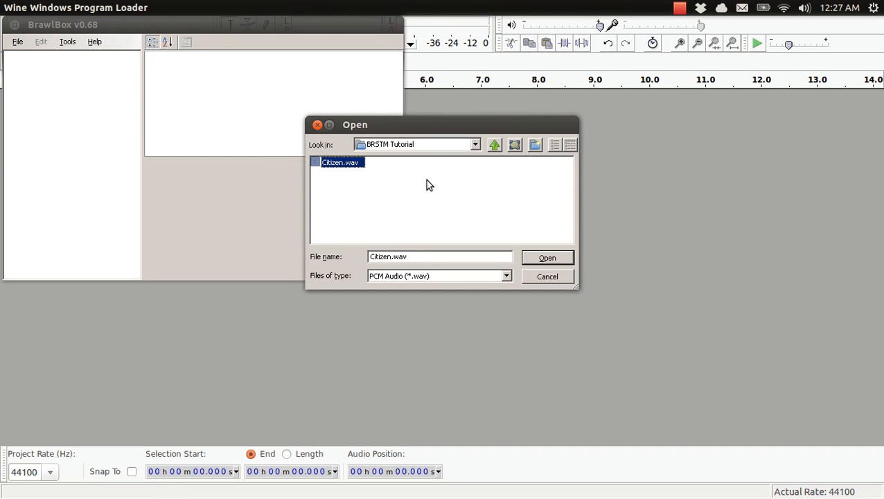
{"action": "key", "text": "Return"}
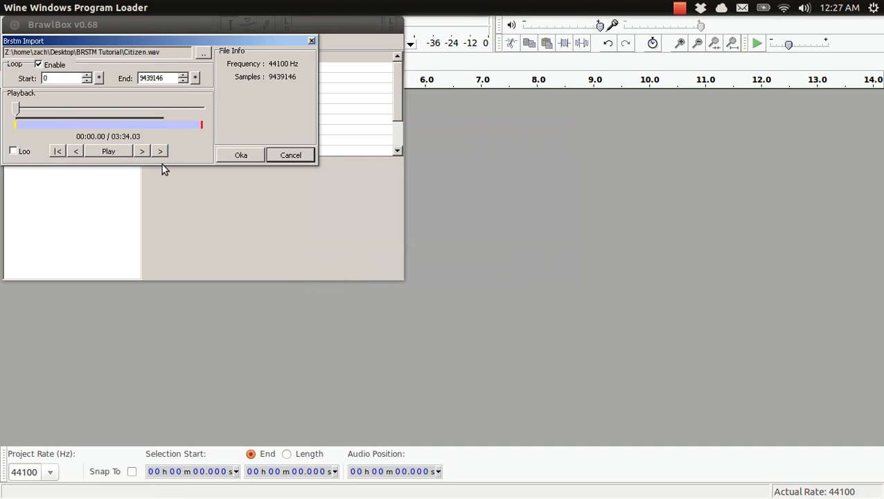
Step: Preview the first few seconds of the song and accept the BRSTM import with looping enabled
{"action": "left_click", "coordinate": [39, 65]}
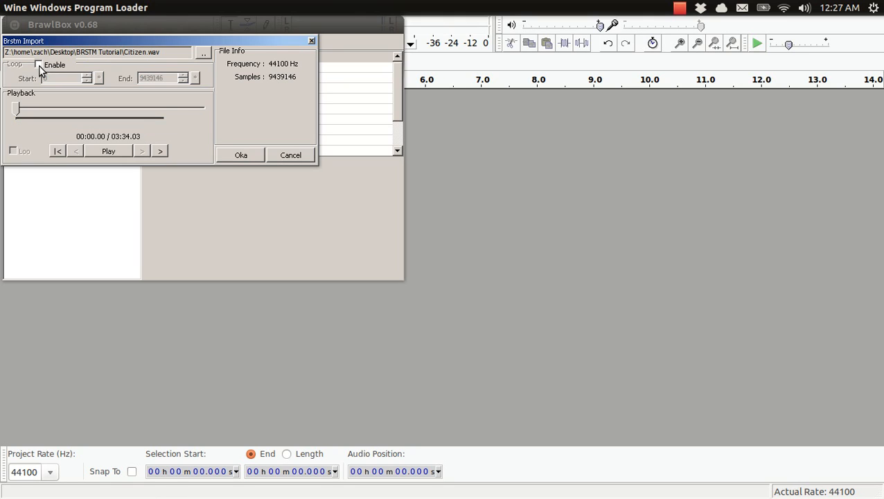
{"action": "left_click", "coordinate": [39, 66]}
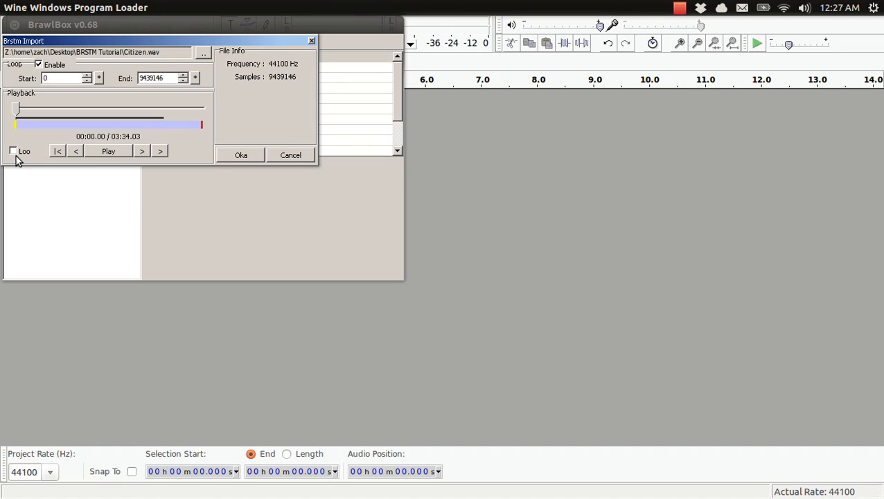
{"action": "left_click", "coordinate": [106, 151]}
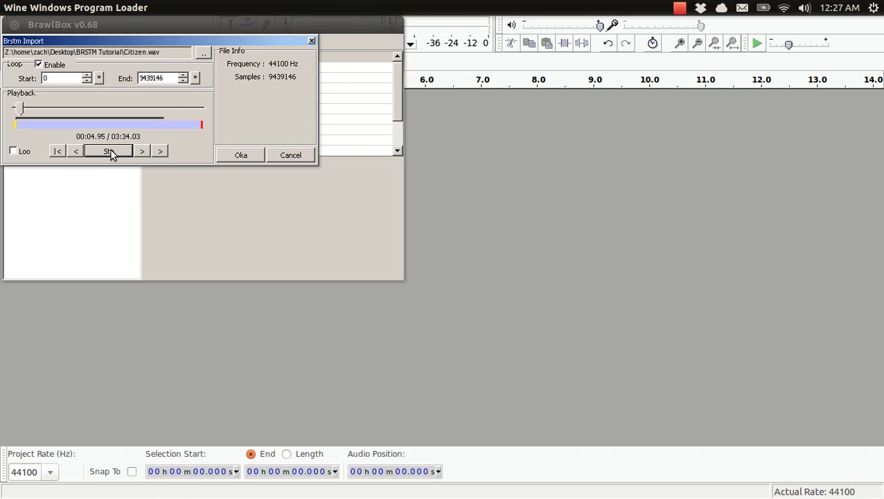
{"action": "left_click", "coordinate": [113, 151]}
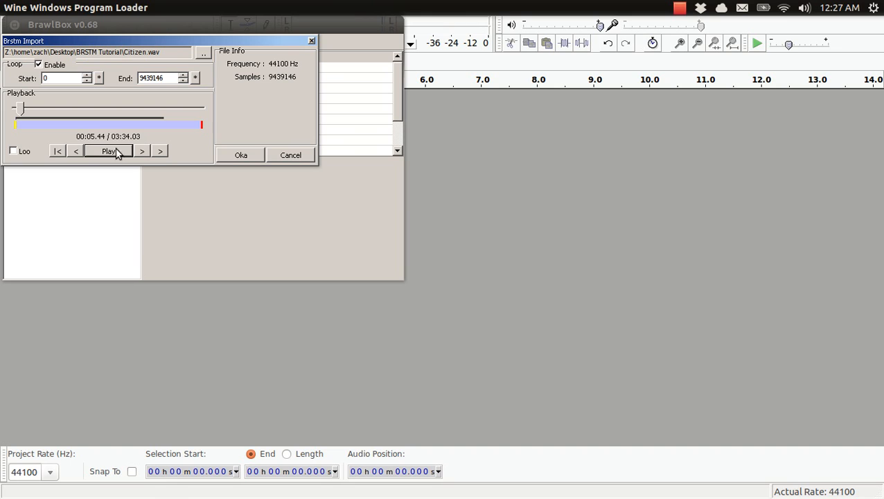
{"action": "left_click", "coordinate": [231, 156]}
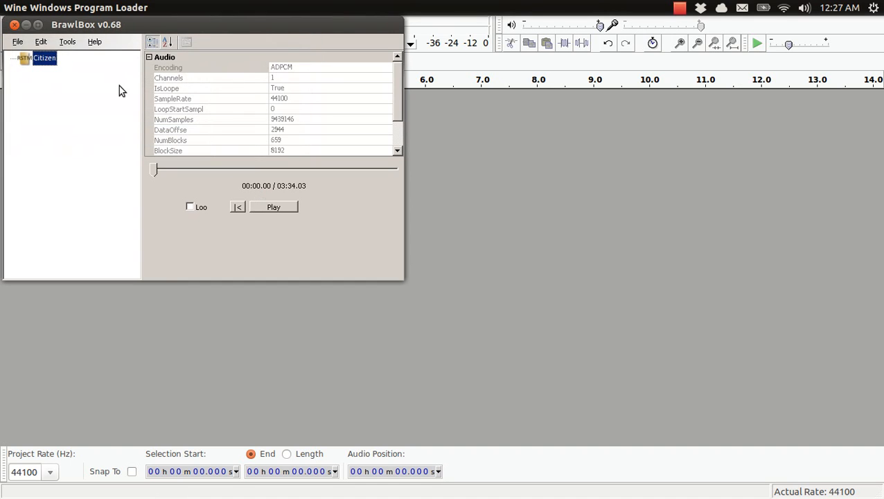
Step: Export the Citizen stream as Citizen.brstm in the BRSTM Tutorial folder, replacing the existing file, and close BrawlBox
{"action": "right_click", "coordinate": [45, 63]}
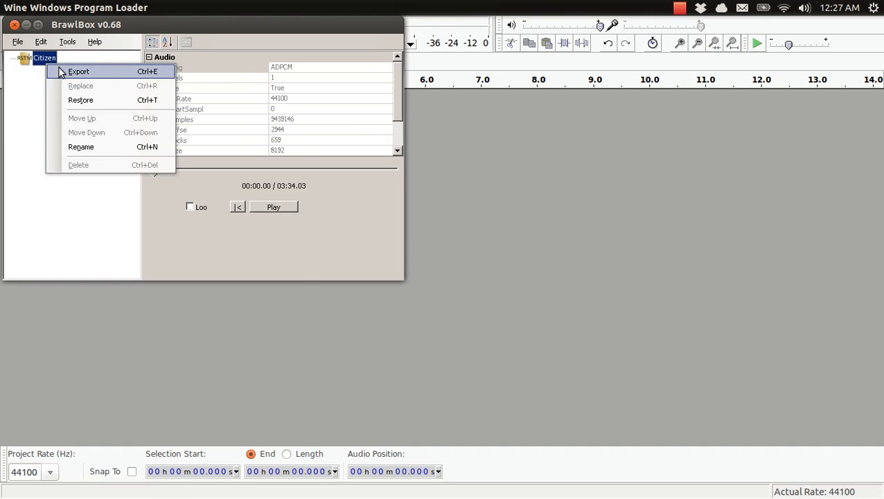
{"action": "left_click", "coordinate": [62, 70]}
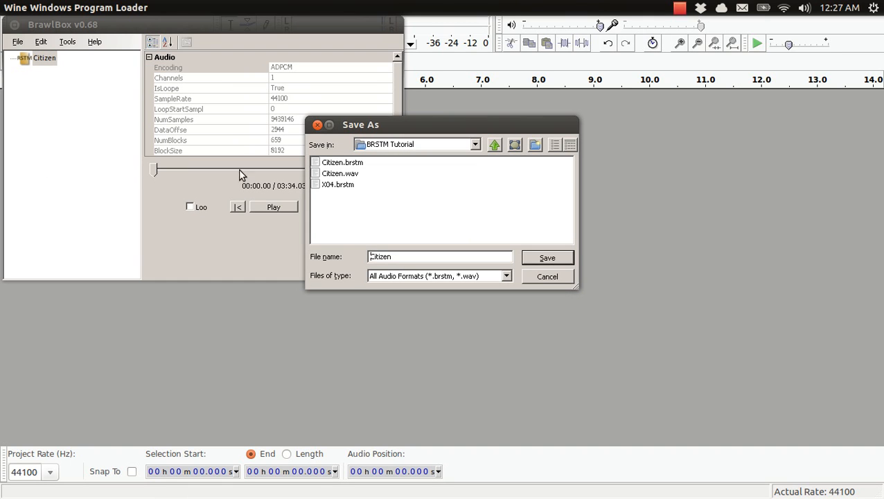
{"action": "left_click", "coordinate": [346, 163]}
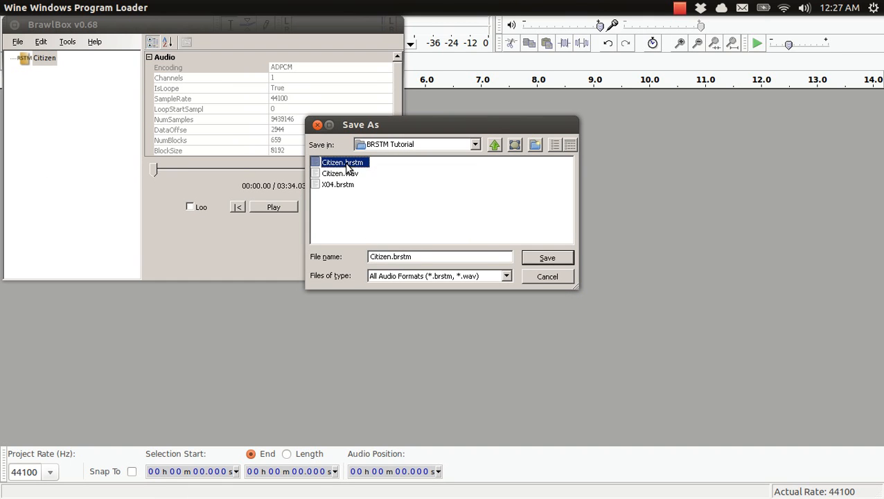
{"action": "left_click", "coordinate": [546, 258]}
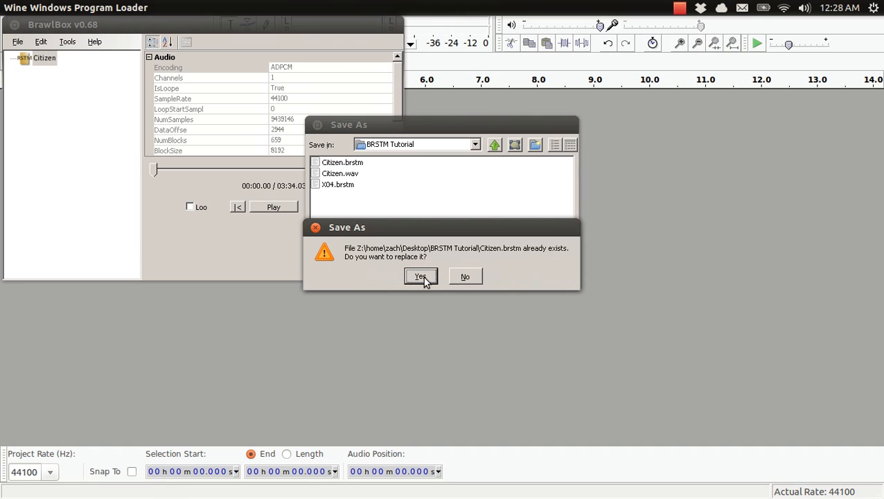
{"action": "left_click", "coordinate": [421, 277]}
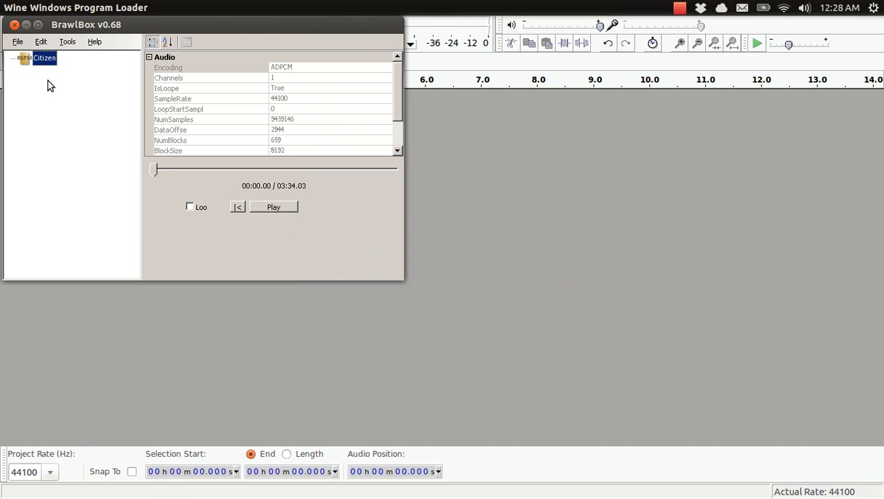
{"action": "left_click", "coordinate": [14, 25]}
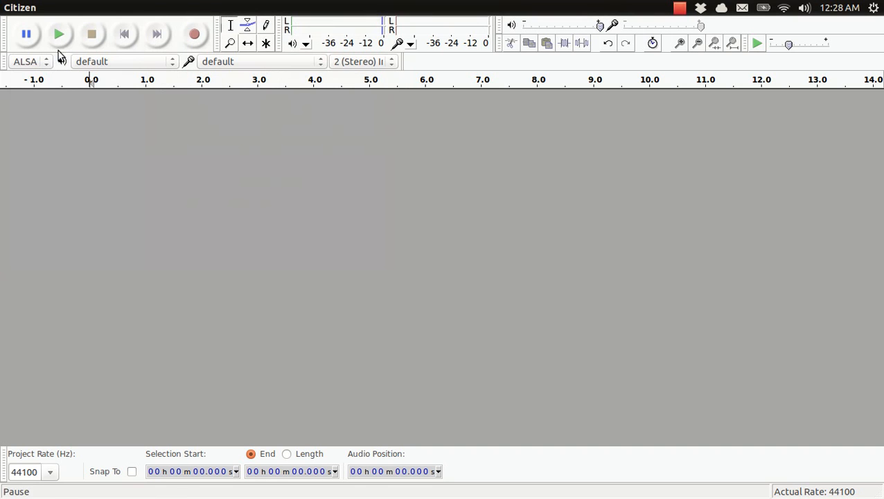
Step: In the file manager, open BRSTM List.odt from the Desktop's BRSTM Tutorial folder and highlight the "X04 - Battlefield" entry
{"action": "key", "text": "alt+Tab"}
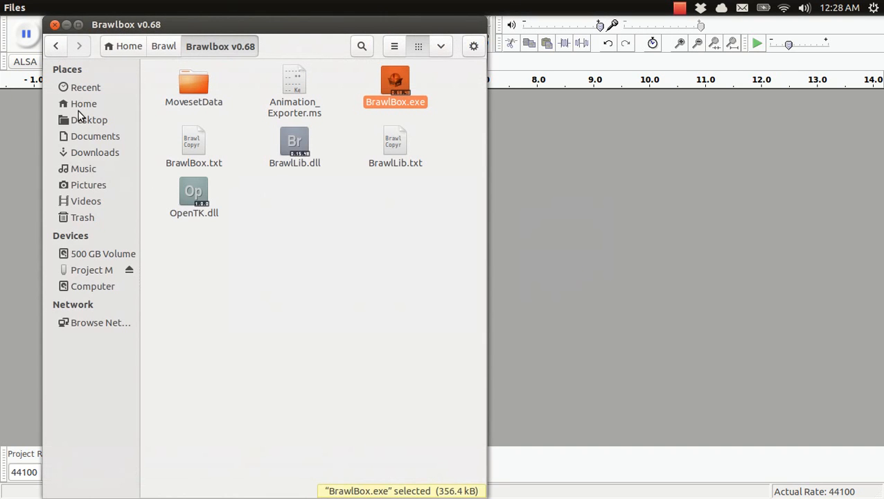
{"action": "left_click", "coordinate": [82, 104]}
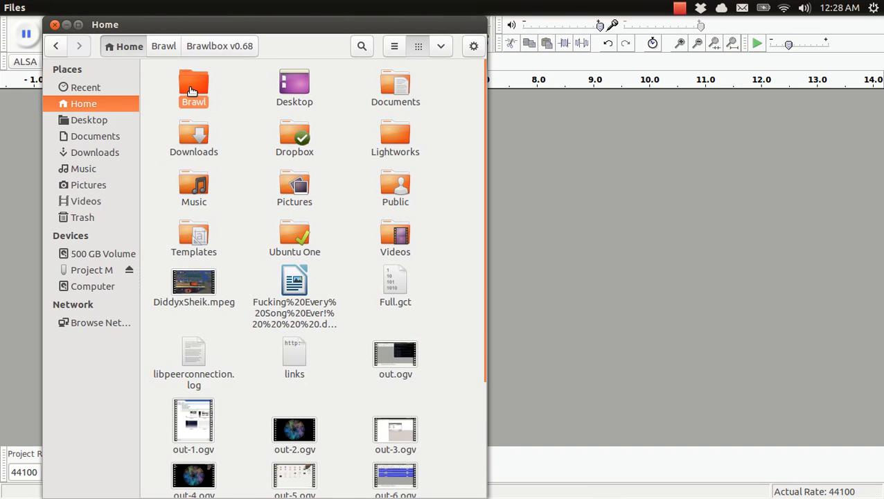
{"action": "double_click", "coordinate": [193, 86]}
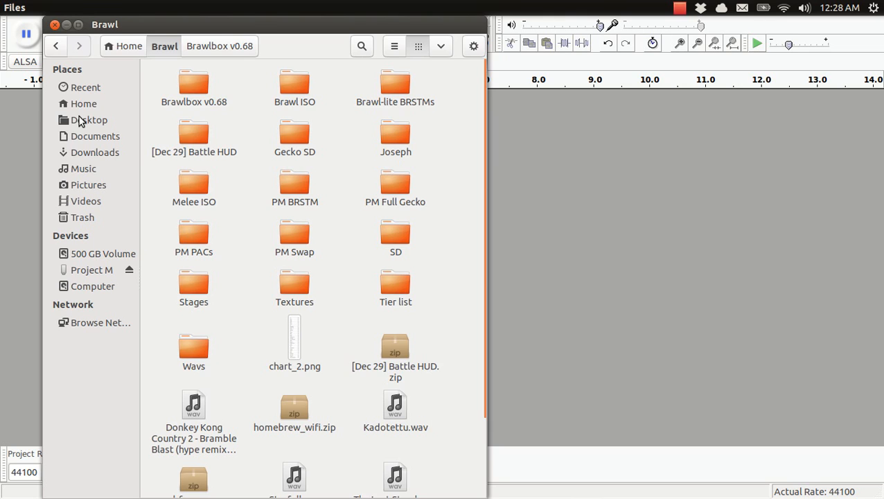
{"action": "left_click", "coordinate": [80, 121]}
{"action": "double_click", "coordinate": [198, 89]}
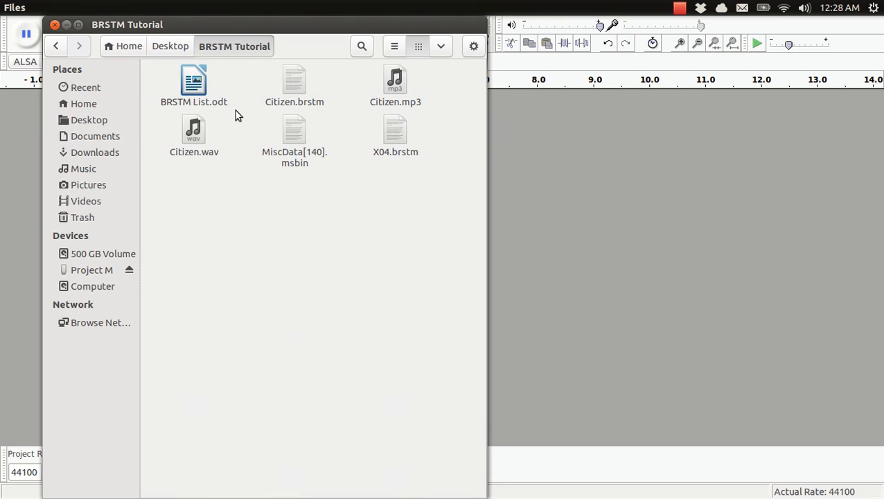
{"action": "double_click", "coordinate": [197, 83]}
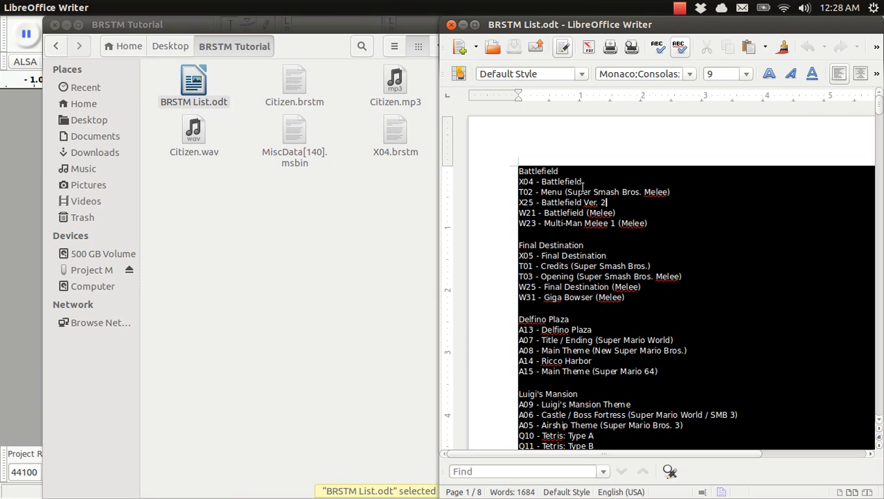
{"action": "left_click_drag", "start_coordinate": [584, 180], "coordinate": [517, 182]}
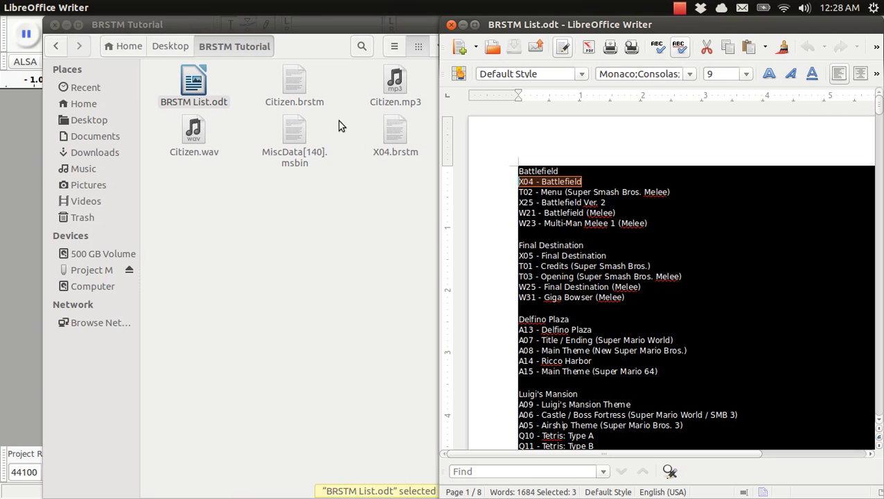
Step: In the file manager, open the private/wii/app/RSBE/pf folder on the Project M drive
{"action": "left_click", "coordinate": [359, 280]}
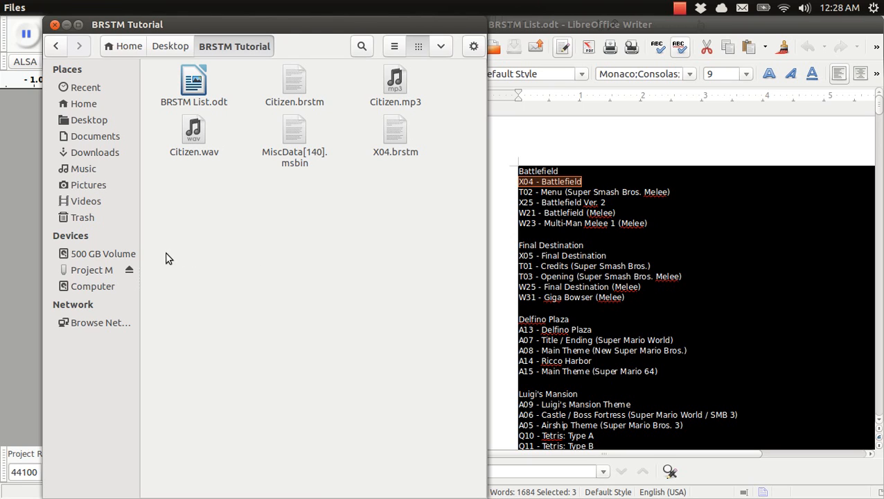
{"action": "left_click", "coordinate": [89, 272]}
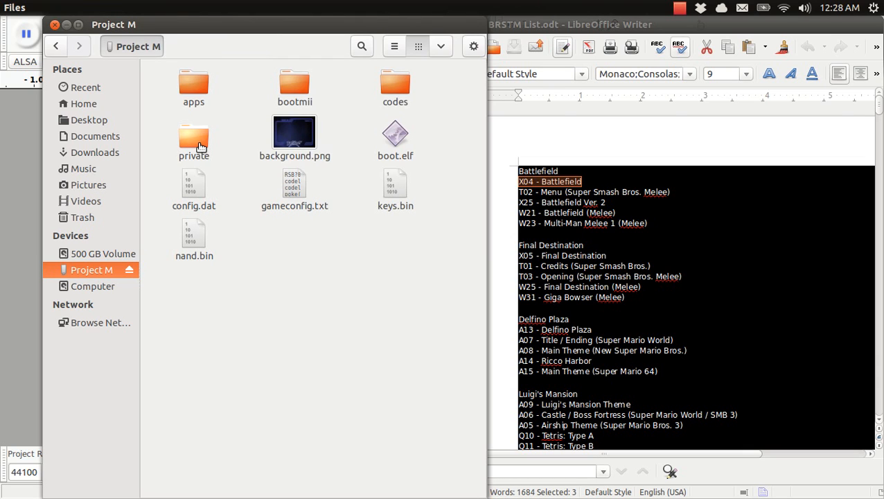
{"action": "double_click", "coordinate": [200, 147]}
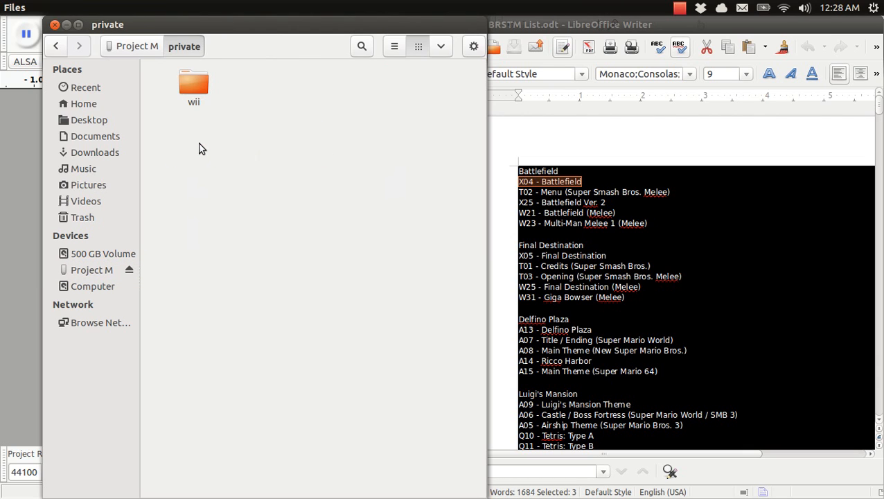
{"action": "double_click", "coordinate": [195, 90]}
{"action": "double_click", "coordinate": [195, 90]}
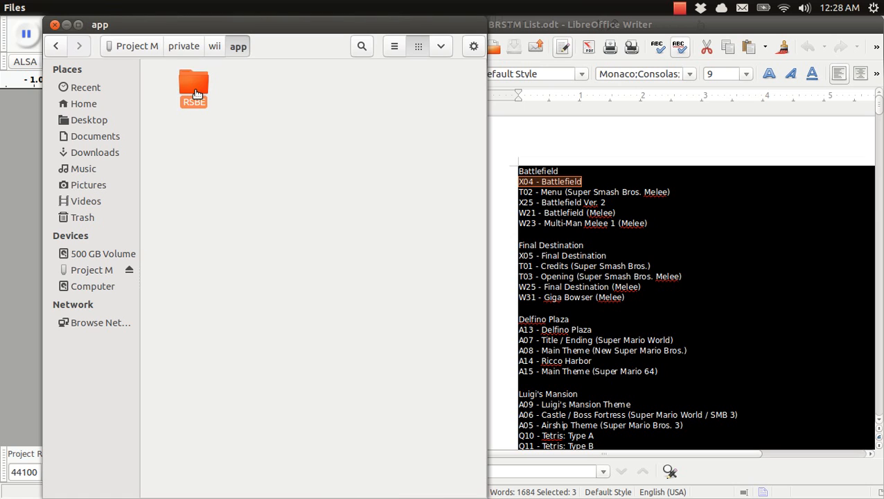
{"action": "double_click", "coordinate": [194, 90]}
{"action": "double_click", "coordinate": [194, 90]}
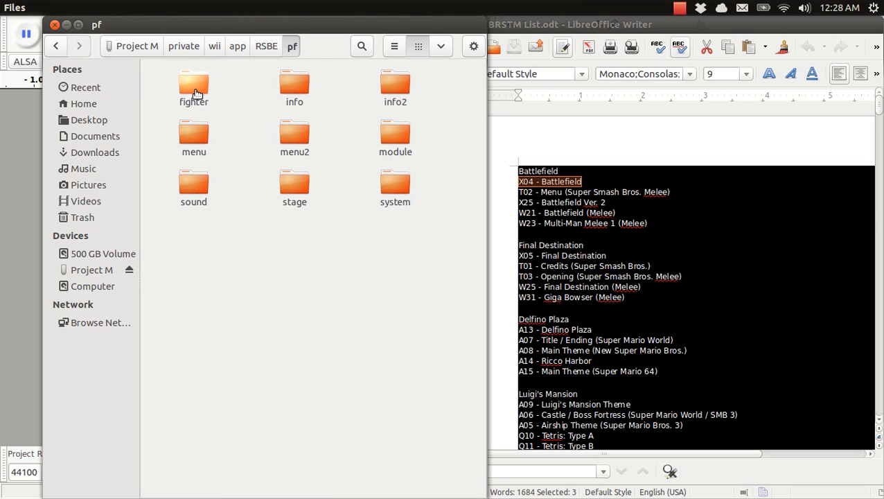
Step: Try to paste X04.brstm into the drive's sound/strm folder, cancelling the replacement of the existing file
{"action": "double_click", "coordinate": [195, 90]}
{"action": "key", "text": "Down"}
{"action": "key", "text": "Return"}
{"action": "double_click", "coordinate": [194, 90]}
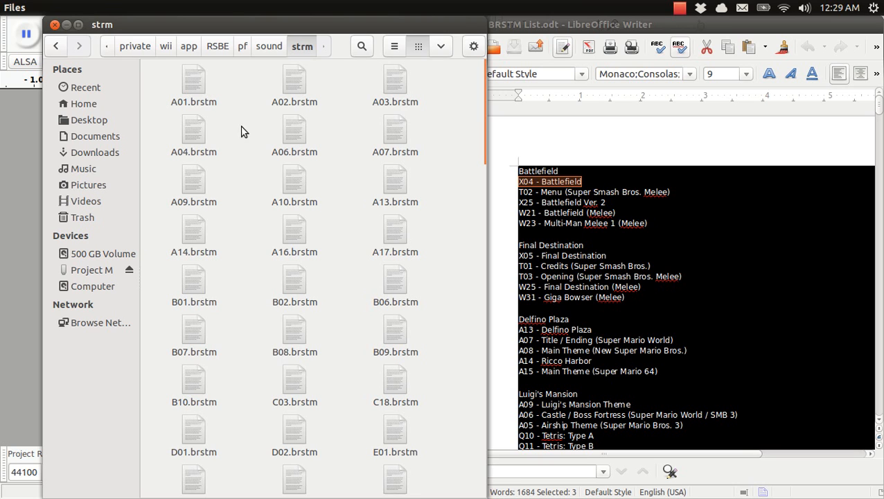
{"action": "key", "text": "ctrl+v"}
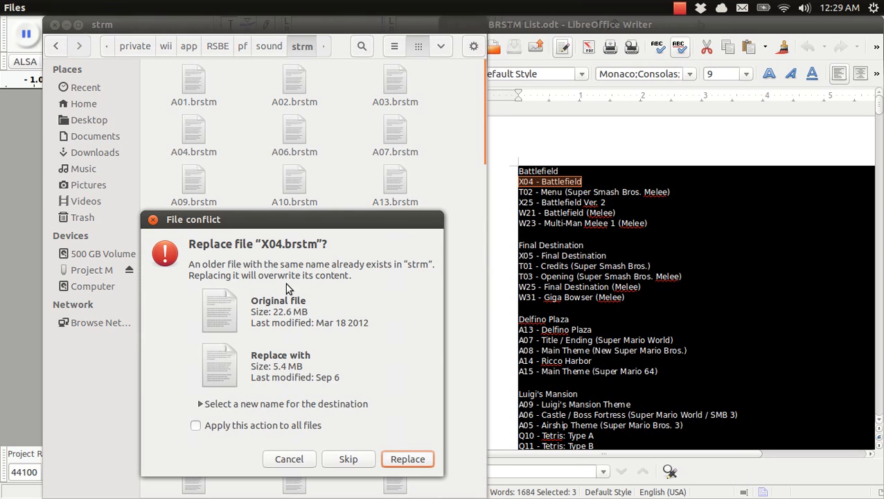
{"action": "left_click", "coordinate": [309, 460]}
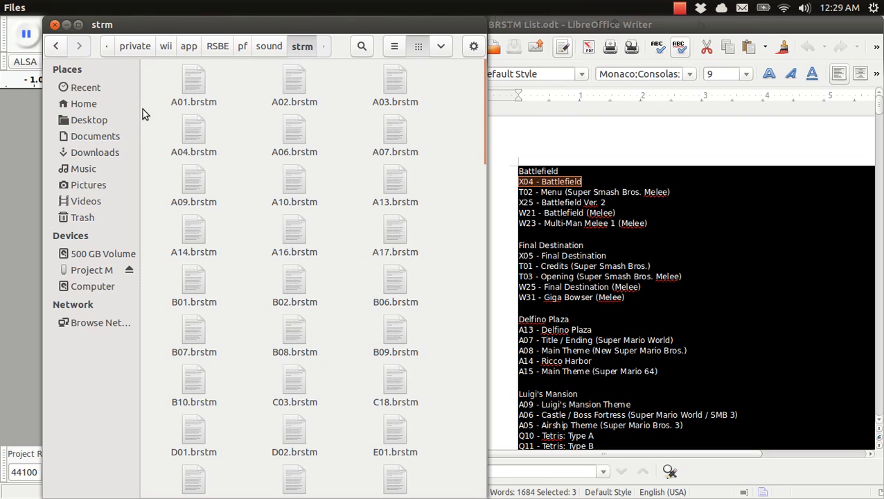
Step: Open the info2 folder under Home/Brawl/PM Full Gecko/homebrew/private/wii/app/RSBE/pf
{"action": "left_click", "coordinate": [83, 104]}
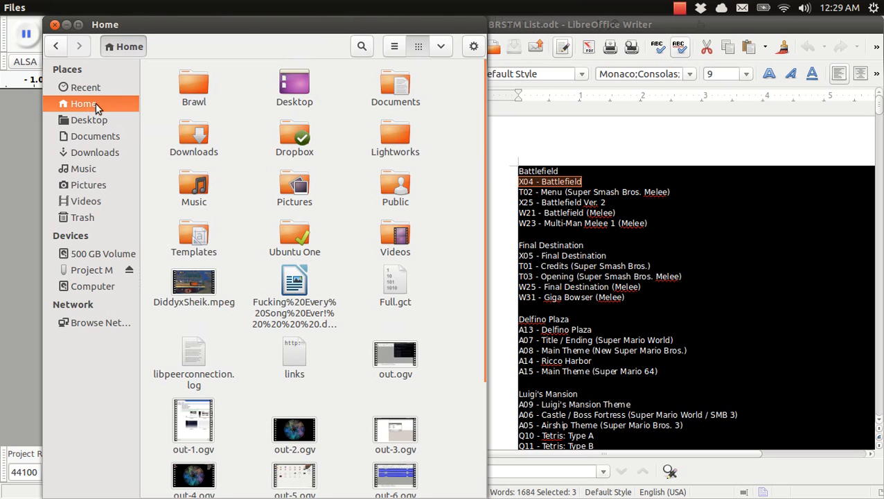
{"action": "double_click", "coordinate": [187, 94]}
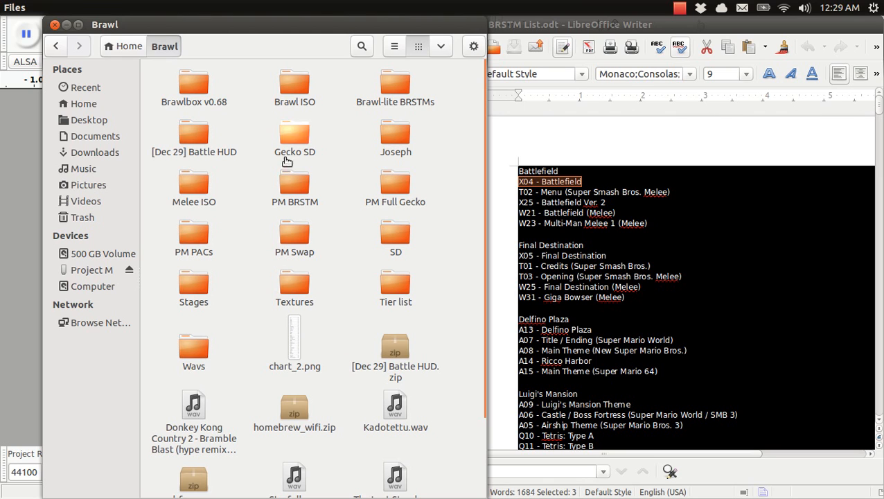
{"action": "double_click", "coordinate": [395, 195]}
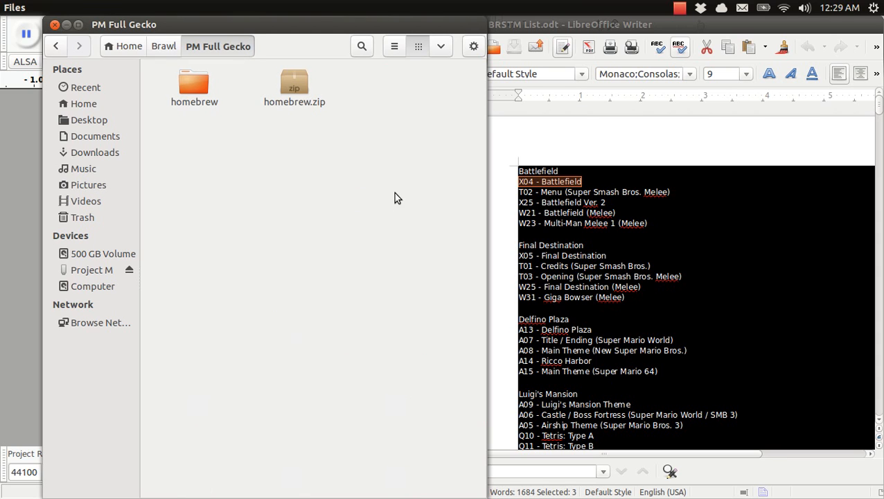
{"action": "double_click", "coordinate": [188, 80]}
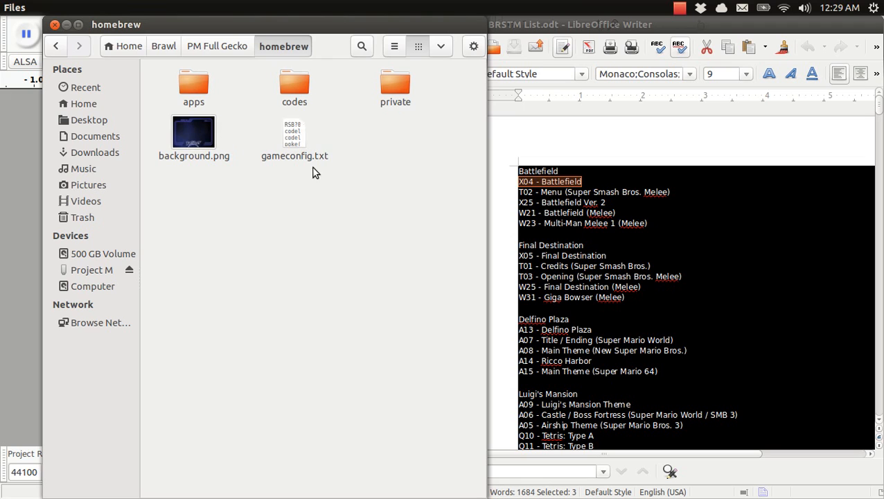
{"action": "double_click", "coordinate": [393, 86]}
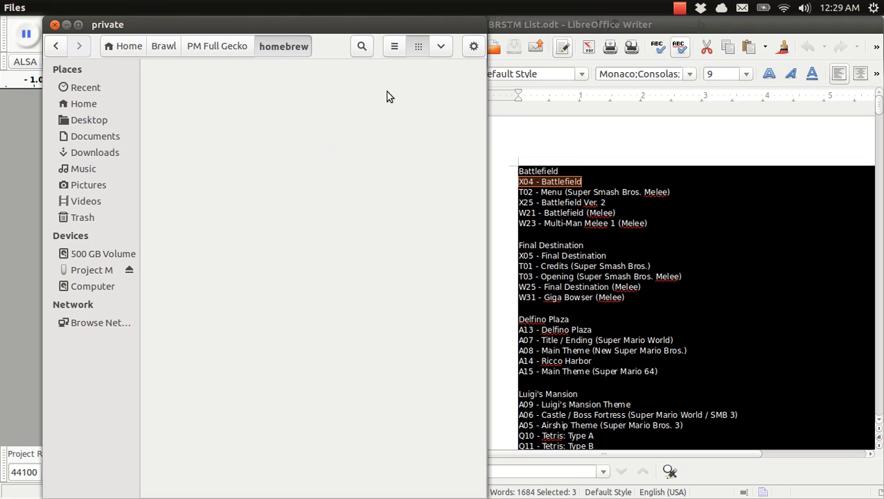
{"action": "double_click", "coordinate": [193, 103]}
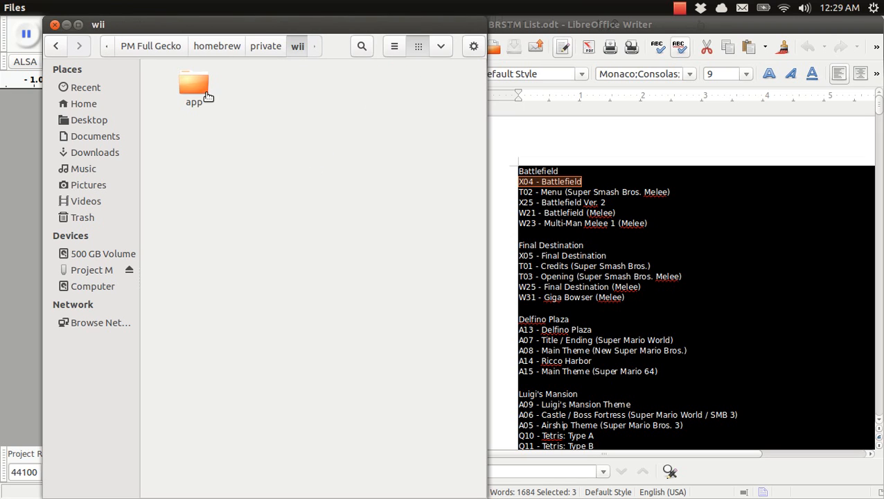
{"action": "double_click", "coordinate": [205, 93]}
{"action": "double_click", "coordinate": [197, 87]}
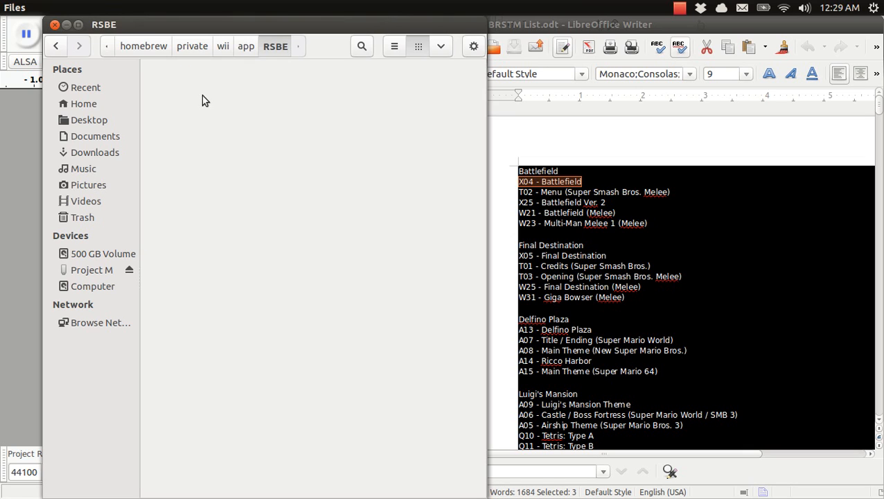
{"action": "double_click", "coordinate": [204, 96]}
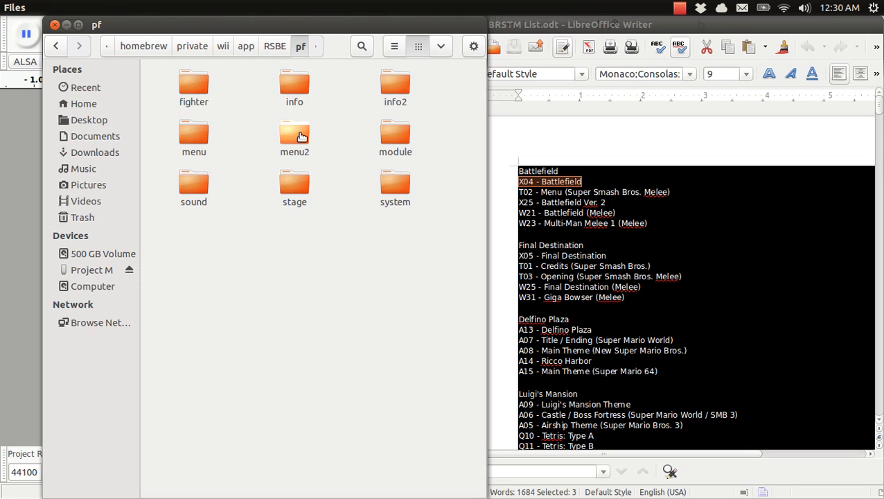
{"action": "double_click", "coordinate": [392, 91]}
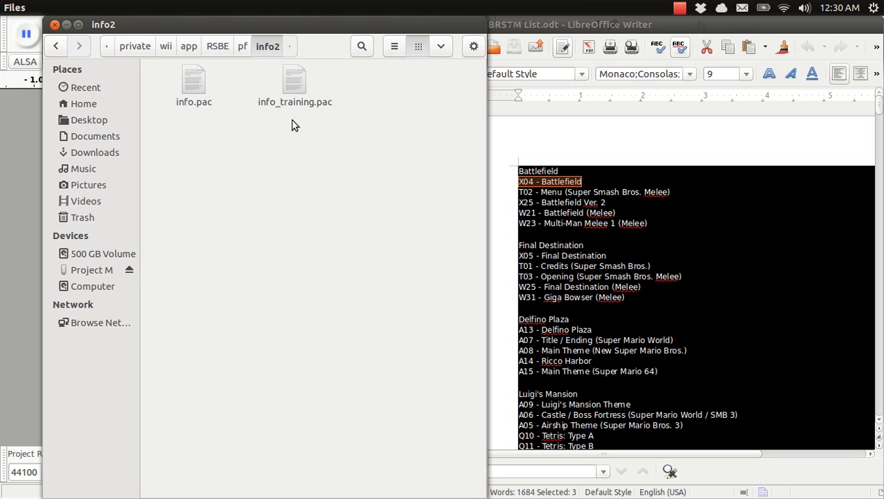
Step: Open info.pac in BrawlBox and bring up the song titles stored in MiscData[140]
{"action": "left_click", "coordinate": [199, 88]}
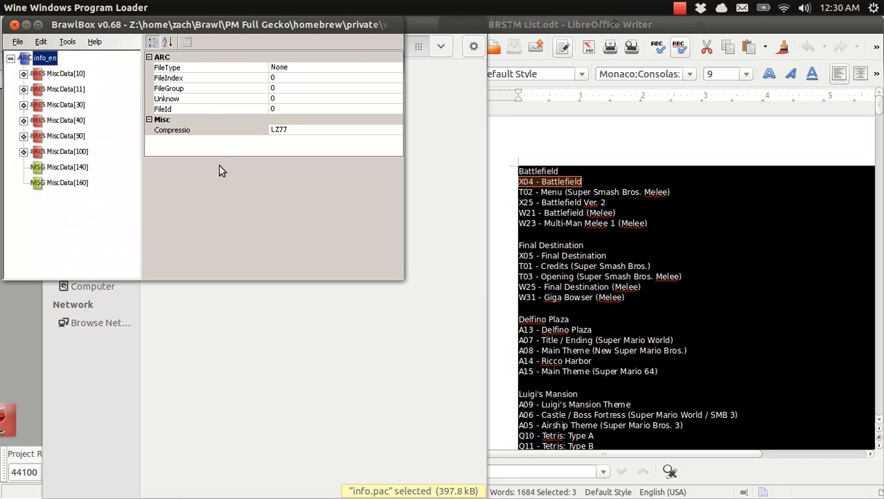
{"action": "left_click", "coordinate": [43, 171]}
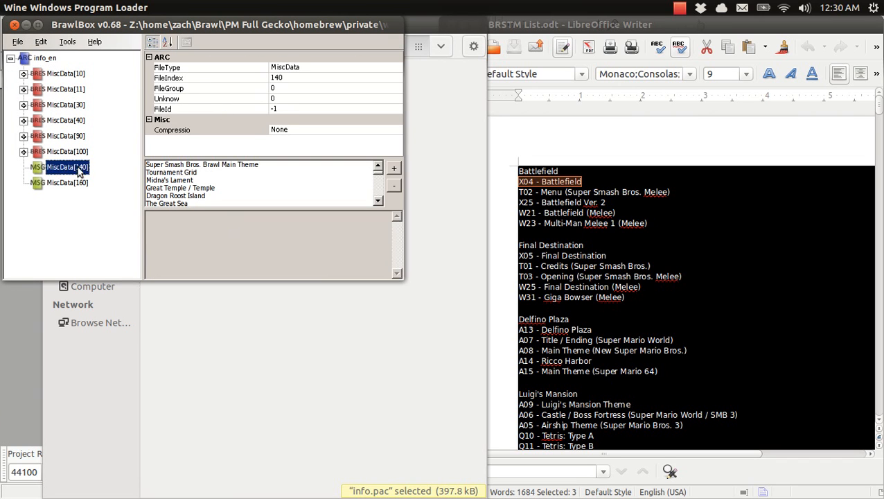
{"action": "left_click", "coordinate": [185, 189]}
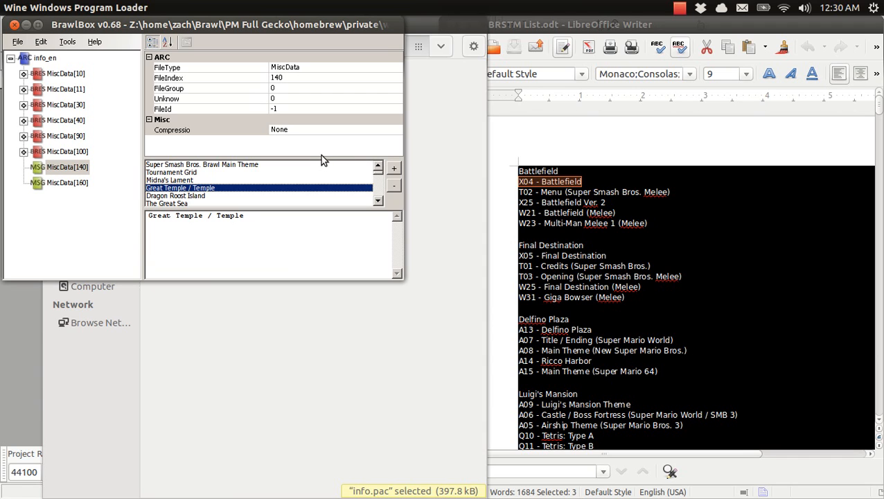
Step: Find the "Battlefield (Melee)" entry in the MiscData[140] song titles and change its text to "Citizen"
{"action": "key", "text": "Down"}
{"action": "key", "text": "Down"}
{"action": "key", "text": "Down"}
{"action": "key", "text": "Down"}
{"action": "key", "text": "Down"}
{"action": "key", "text": "Down"}
{"action": "key", "text": "Down"}
{"action": "key", "text": "Down"}
{"action": "key", "text": "Down"}
{"action": "key", "text": "Down"}
{"action": "key", "text": "Down"}
{"action": "key", "text": "Down"}
{"action": "key", "text": "Down"}
{"action": "key", "text": "Down"}
{"action": "key", "text": "Down"}
{"action": "key", "text": "Down"}
{"action": "key", "text": "Down"}
{"action": "key", "text": "Down"}
{"action": "key", "text": "Down"}
{"action": "key", "text": "Down"}
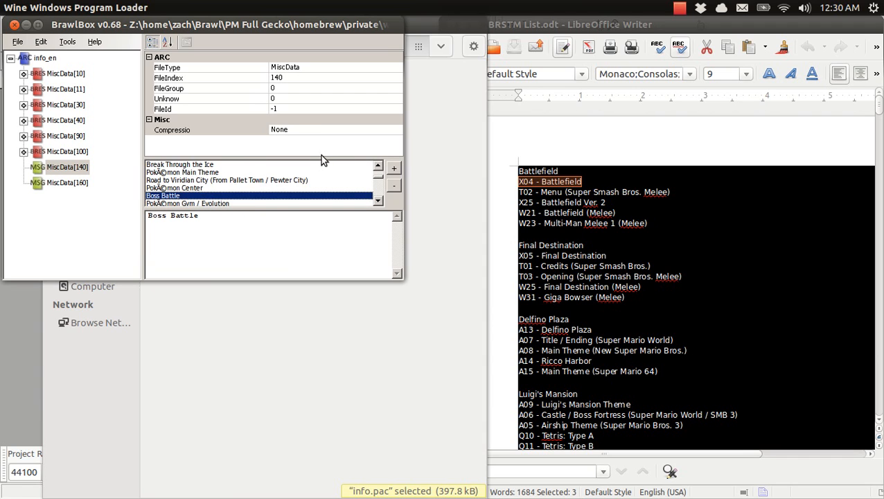
{"action": "key", "text": "Down"}
{"action": "key", "text": "Down"}
{"action": "key", "text": "Down"}
{"action": "key", "text": "Down"}
{"action": "key", "text": "Down"}
{"action": "key", "text": "Down"}
{"action": "key", "text": "Down"}
{"action": "key", "text": "Down"}
{"action": "key", "text": "Down"}
{"action": "key", "text": "Down"}
{"action": "key", "text": "Down"}
{"action": "key", "text": "Down"}
{"action": "key", "text": "Down"}
{"action": "key", "text": "Down"}
{"action": "key", "text": "Down"}
{"action": "key", "text": "Down"}
{"action": "key", "text": "Down"}
{"action": "key", "text": "Down"}
{"action": "key", "text": "Down"}
{"action": "key", "text": "Down"}
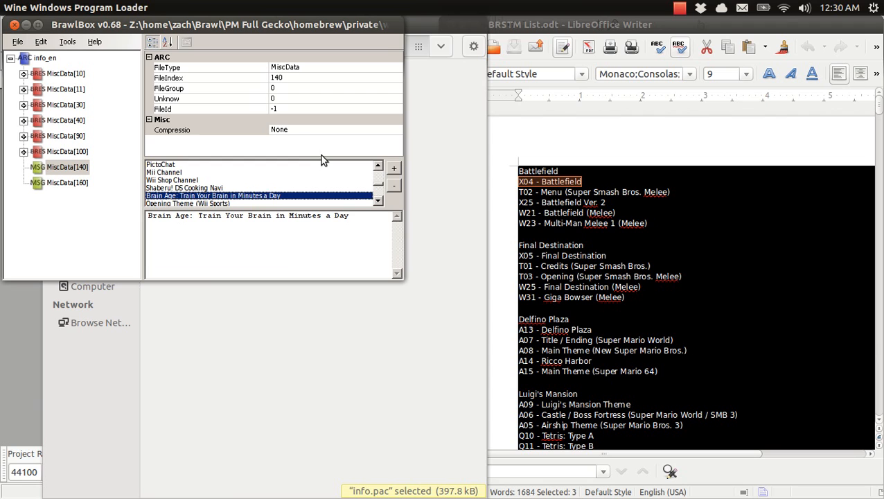
{"action": "key", "text": "Down"}
{"action": "key", "text": "Down"}
{"action": "key", "text": "Down"}
{"action": "key", "text": "Down"}
{"action": "key", "text": "Down"}
{"action": "key", "text": "Down"}
{"action": "key", "text": "Down"}
{"action": "key", "text": "Down"}
{"action": "key", "text": "Down"}
{"action": "key", "text": "Down"}
{"action": "key", "text": "Down"}
{"action": "key", "text": "Down"}
{"action": "key", "text": "Down"}
{"action": "key", "text": "Down"}
{"action": "key", "text": "Down"}
{"action": "key", "text": "Down"}
{"action": "key", "text": "Down"}
{"action": "key", "text": "Down"}
{"action": "key", "text": "Down"}
{"action": "key", "text": "Down"}
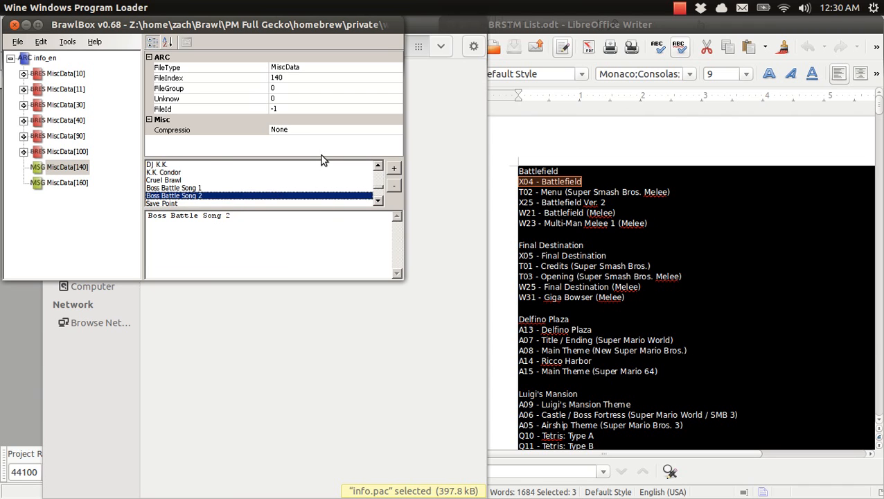
{"action": "key", "text": "Down"}
{"action": "key", "text": "Down"}
{"action": "key", "text": "Down"}
{"action": "key", "text": "Down"}
{"action": "key", "text": "Down"}
{"action": "key", "text": "Down"}
{"action": "key", "text": "Down"}
{"action": "key", "text": "Down"}
{"action": "key", "text": "Down"}
{"action": "key", "text": "Down"}
{"action": "key", "text": "Down"}
{"action": "key", "text": "Down"}
{"action": "key", "text": "Down"}
{"action": "key", "text": "Down"}
{"action": "key", "text": "Down"}
{"action": "key", "text": "Down"}
{"action": "key", "text": "Down"}
{"action": "key", "text": "Down"}
{"action": "key", "text": "Down"}
{"action": "key", "text": "Down"}
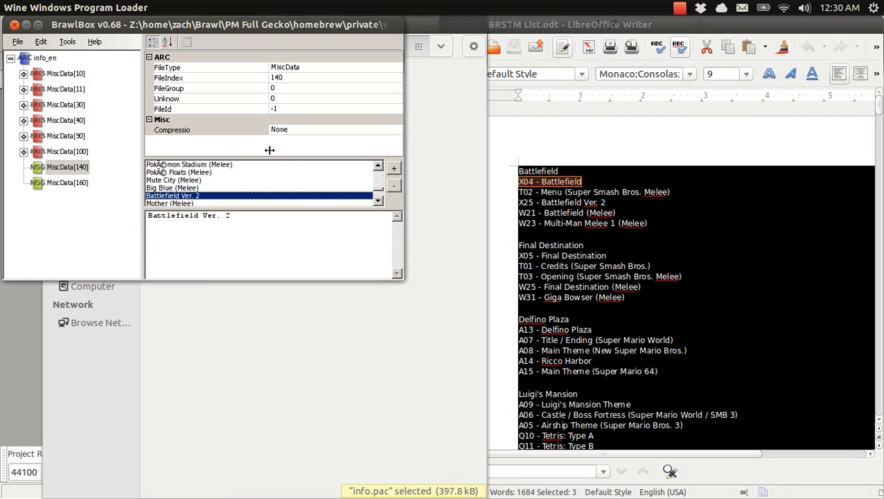
{"action": "key", "text": "Down"}
{"action": "key", "text": "Down"}
{"action": "key", "text": "Down"}
{"action": "key", "text": "Down"}
{"action": "key", "text": "Down"}
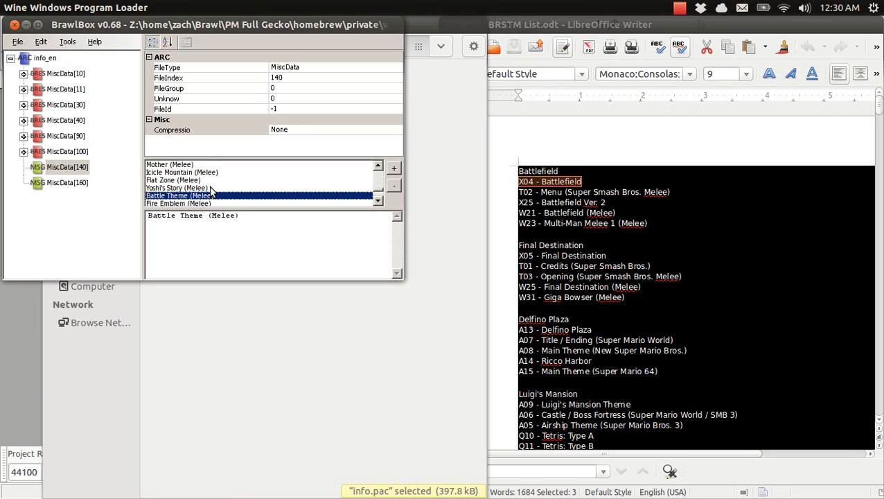
{"action": "key", "text": "Down"}
{"action": "key", "text": "Down"}
{"action": "key", "text": "Down"}
{"action": "key", "text": "Down"}
{"action": "key", "text": "Down"}
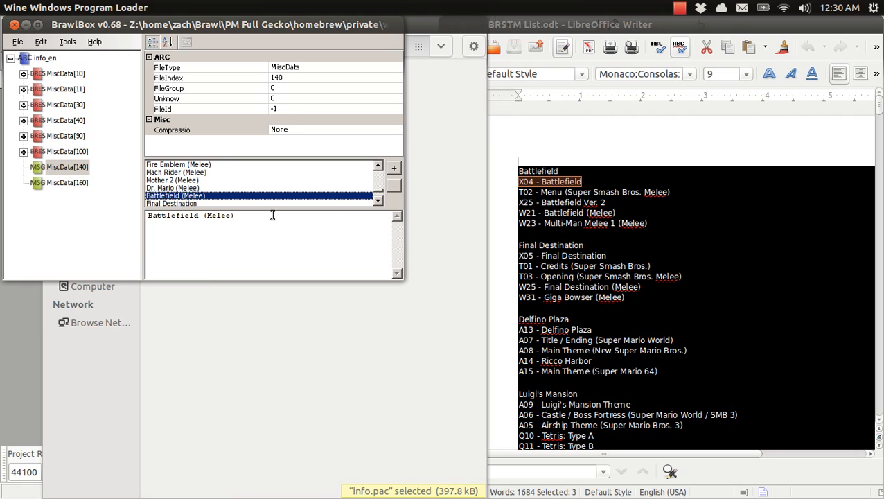
{"action": "left_click_drag", "start_coordinate": [273, 216], "coordinate": [142, 205]}
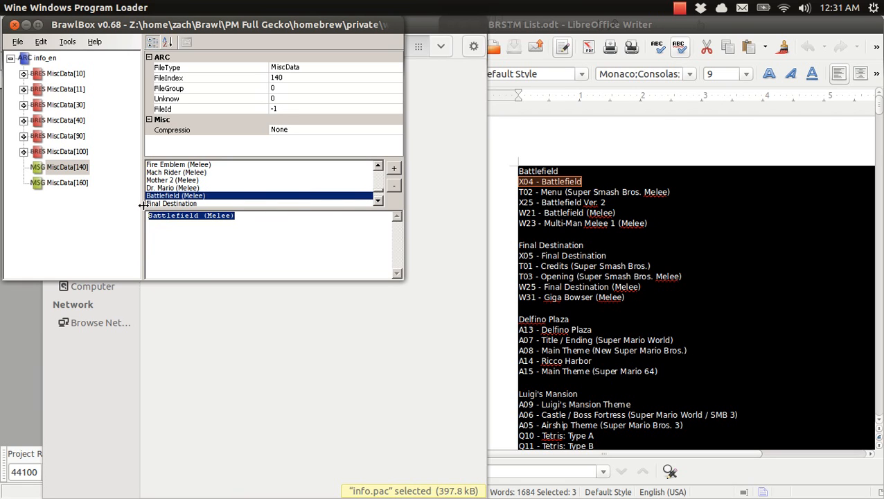
{"action": "type", "text": "Citizen"}
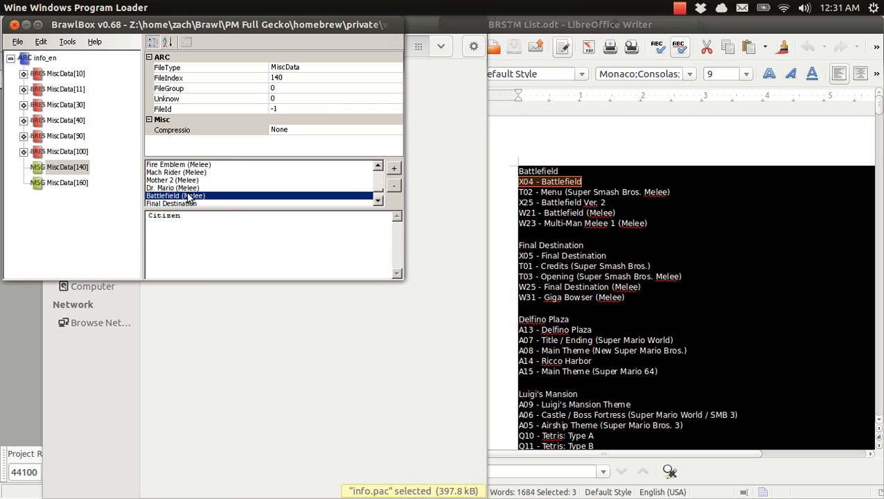
{"action": "left_click", "coordinate": [201, 180]}
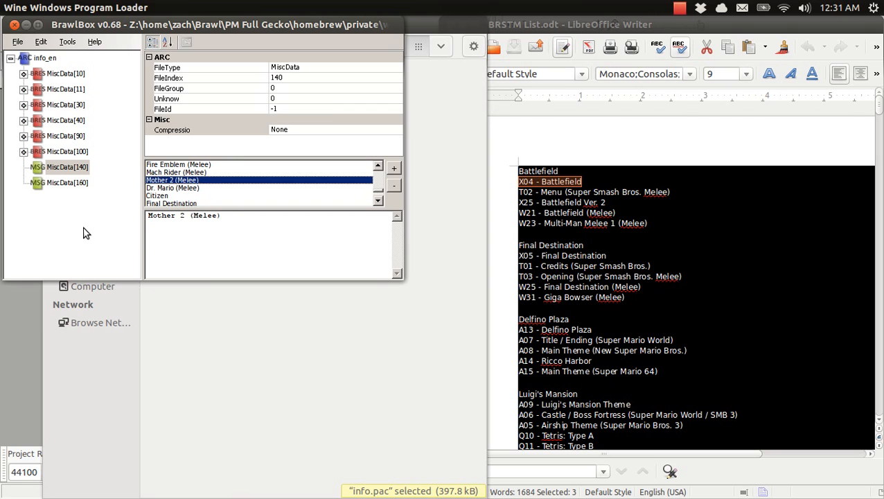
{"action": "left_click", "coordinate": [160, 196]}
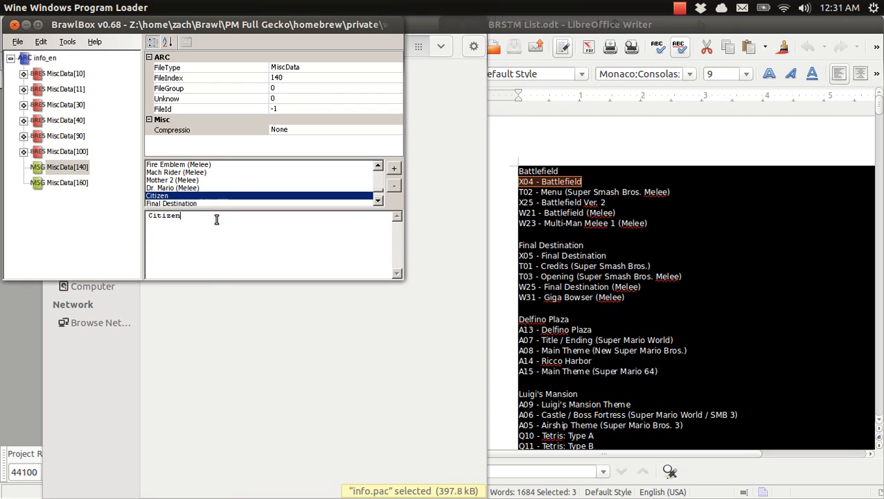
Step: Erase the text of the "Citizen" title so that the entry is blank
{"action": "left_click_drag", "start_coordinate": [184, 216], "coordinate": [145, 216]}
{"action": "key", "text": "BackSpace"}
{"action": "type", "text": "kbelfkbwefbw"}
{"action": "key", "text": "BackSpace"}
{"action": "key", "text": "BackSpace"}
{"action": "key", "text": "BackSpace"}
{"action": "key", "text": "BackSpace"}
{"action": "key", "text": "BackSpace"}
{"action": "key", "text": "BackSpace"}
{"action": "key", "text": "BackSpace"}
{"action": "key", "text": "BackSpace"}
{"action": "key", "text": "BackSpace"}
{"action": "key", "text": "BackSpace"}
{"action": "key", "text": "BackSpace"}
{"action": "key", "text": "BackSpace"}
{"action": "left_click", "coordinate": [188, 180]}
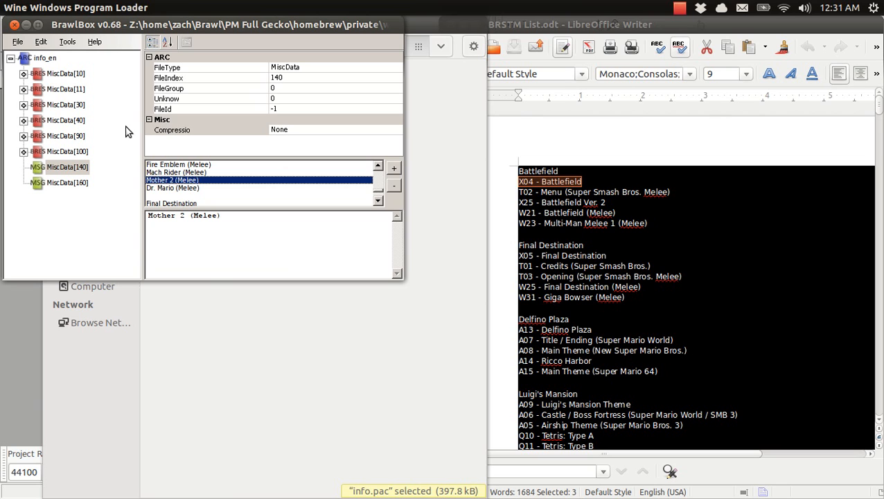
Step: Close info.pac without saving the title changes and reopen the file from the info2 folder in BrawlBox
{"action": "left_click", "coordinate": [14, 24]}
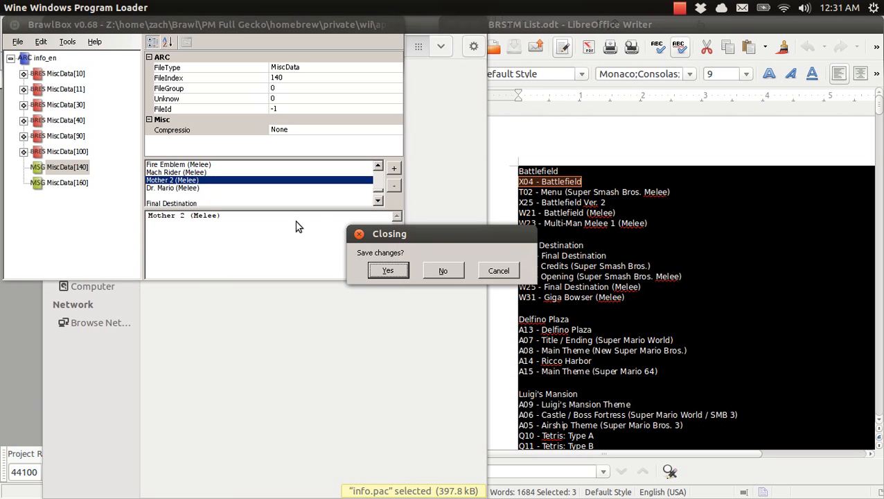
{"action": "left_click", "coordinate": [442, 271]}
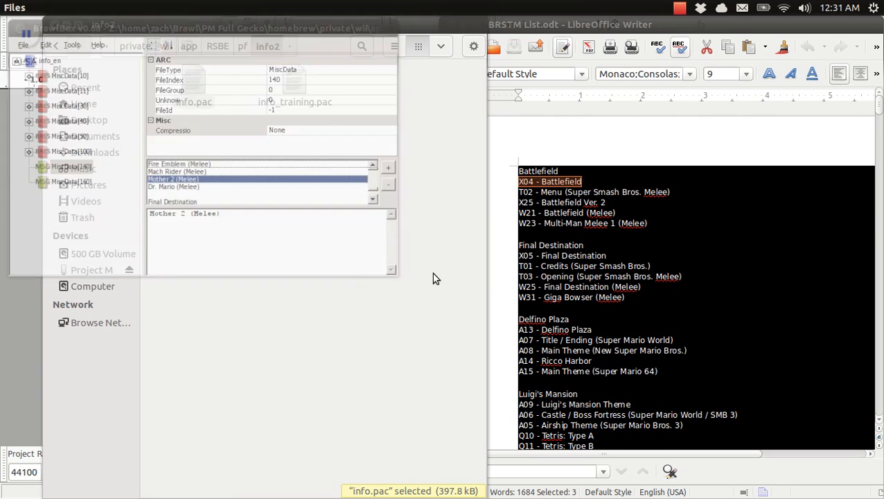
{"action": "left_click", "coordinate": [285, 131]}
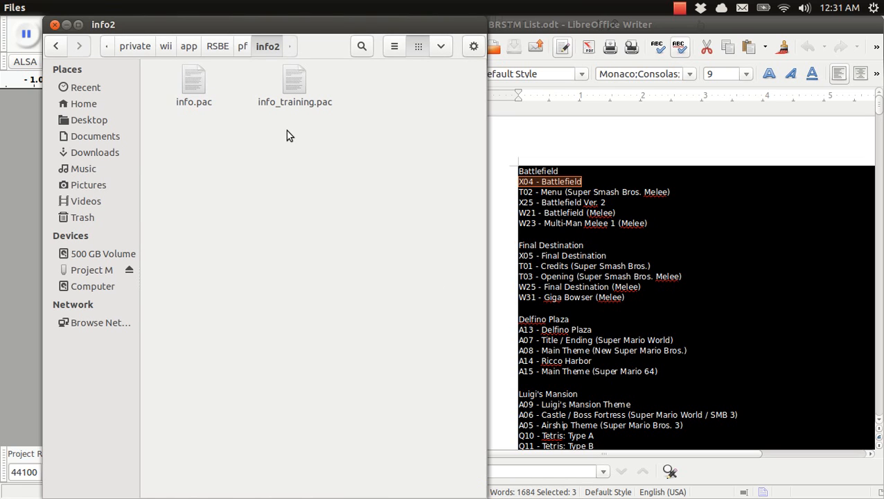
{"action": "double_click", "coordinate": [193, 88]}
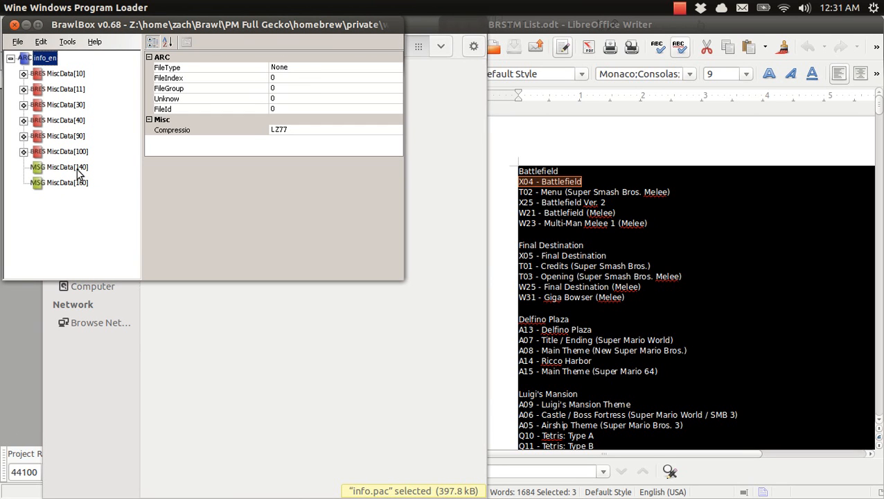
{"action": "right_click", "coordinate": [77, 173]}
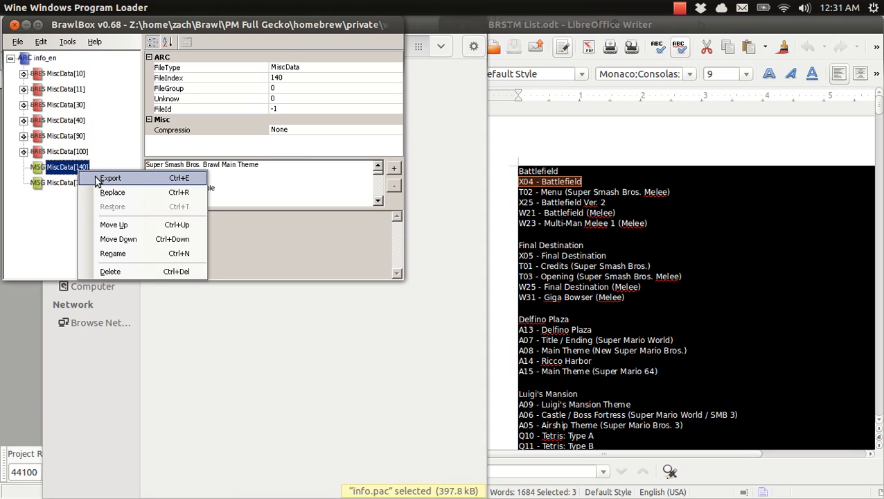
{"action": "left_click", "coordinate": [98, 178]}
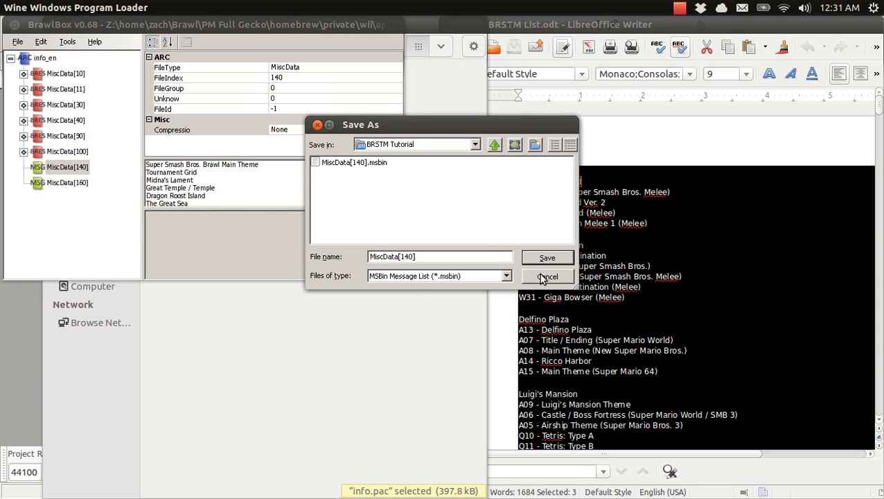
{"action": "left_click", "coordinate": [546, 277]}
Step: Close info.pac and open info_training.pac from the info2 folder in BrawlBox
{"action": "left_click", "coordinate": [12, 24]}
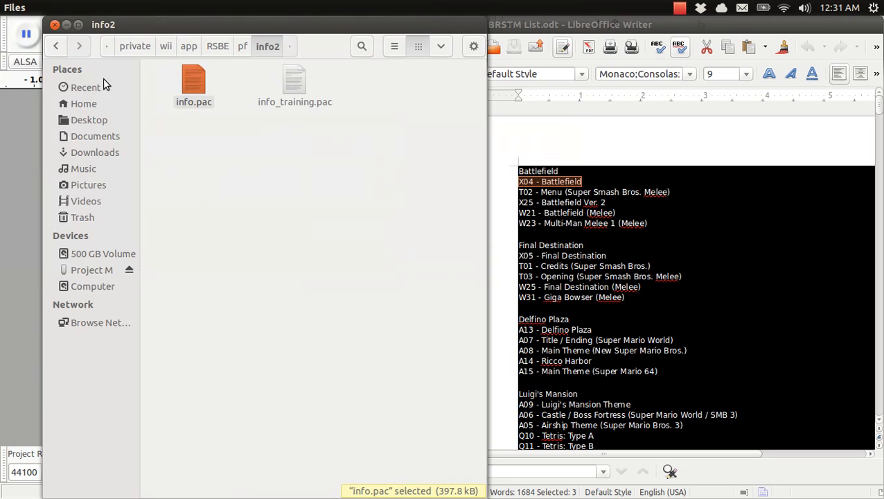
{"action": "left_click", "coordinate": [290, 101]}
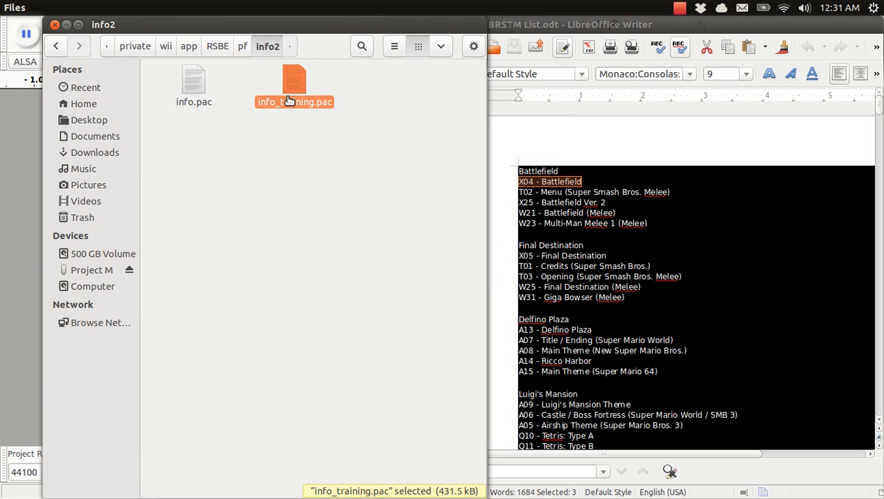
{"action": "double_click", "coordinate": [289, 101]}
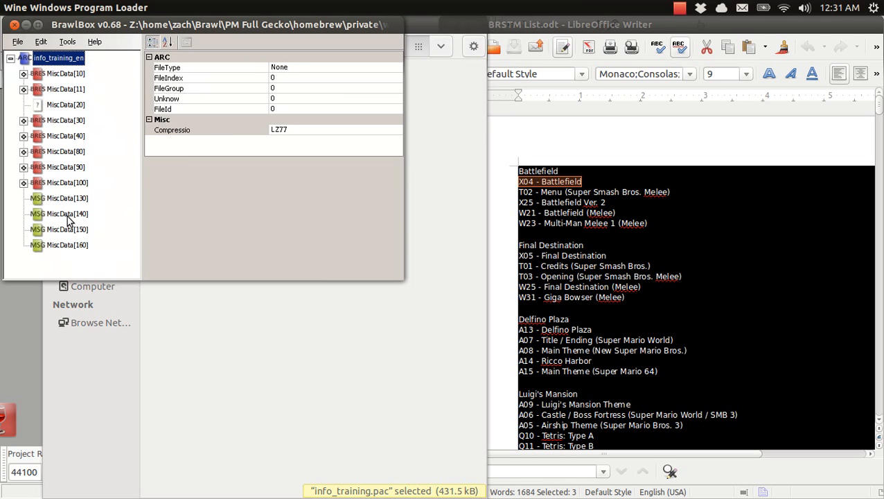
Step: Replace MiscData[140] in info_training.pac with MiscData[140].msbin from the BRSTM Tutorial folder, then save and close the file
{"action": "left_click", "coordinate": [67, 214]}
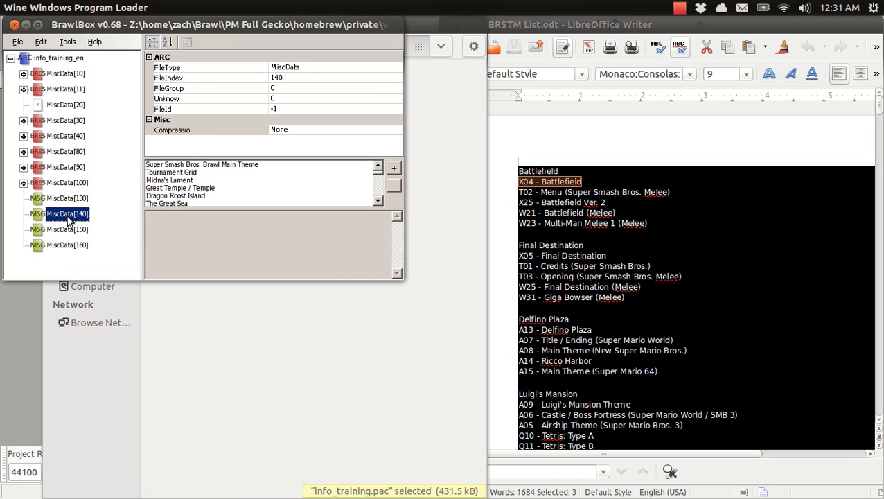
{"action": "right_click", "coordinate": [69, 220]}
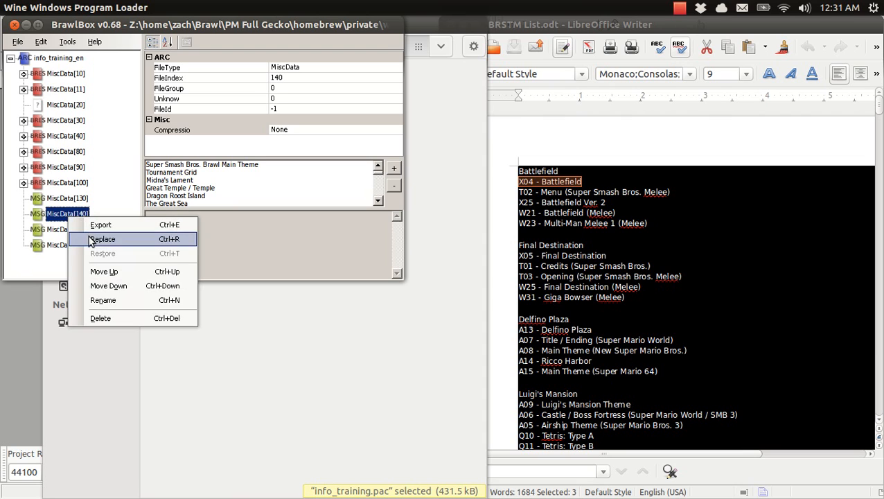
{"action": "left_click", "coordinate": [91, 240]}
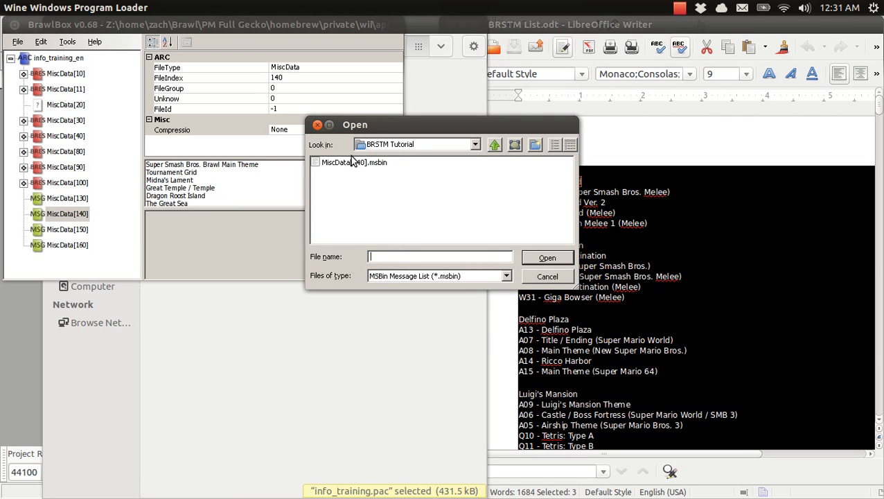
{"action": "left_click", "coordinate": [351, 164]}
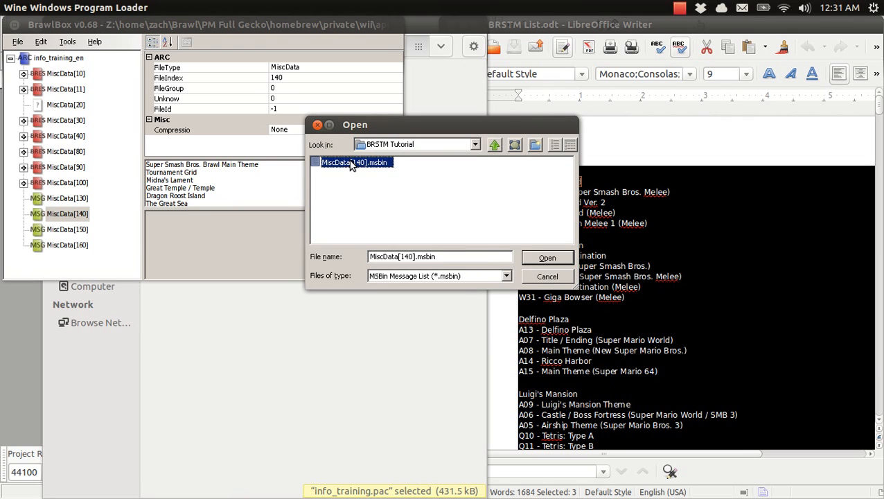
{"action": "double_click", "coordinate": [351, 164]}
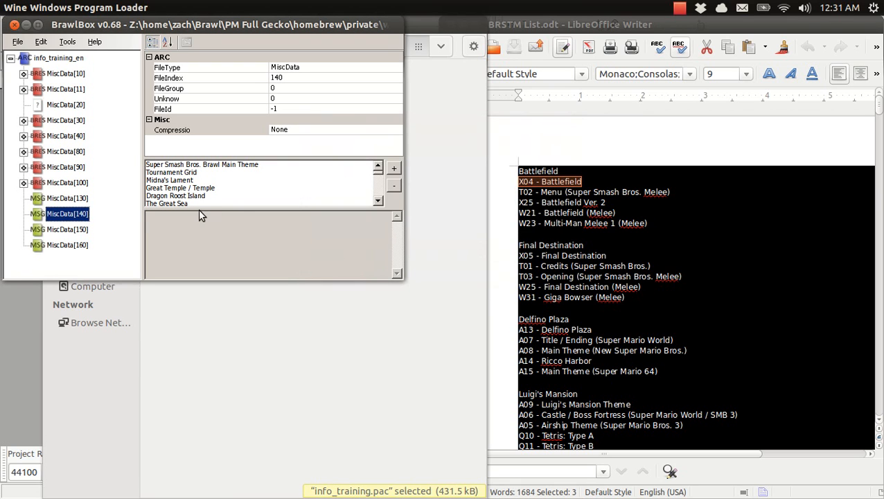
{"action": "key", "text": "ctrl+s"}
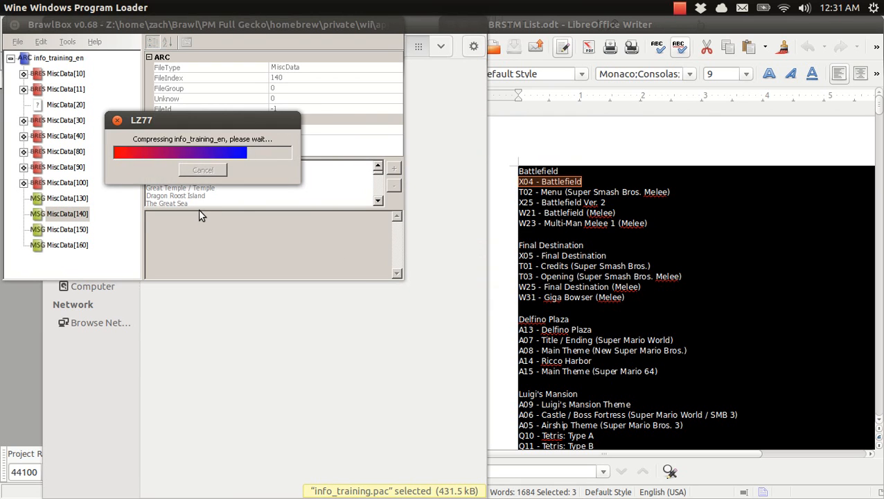
{"action": "left_click", "coordinate": [15, 24]}
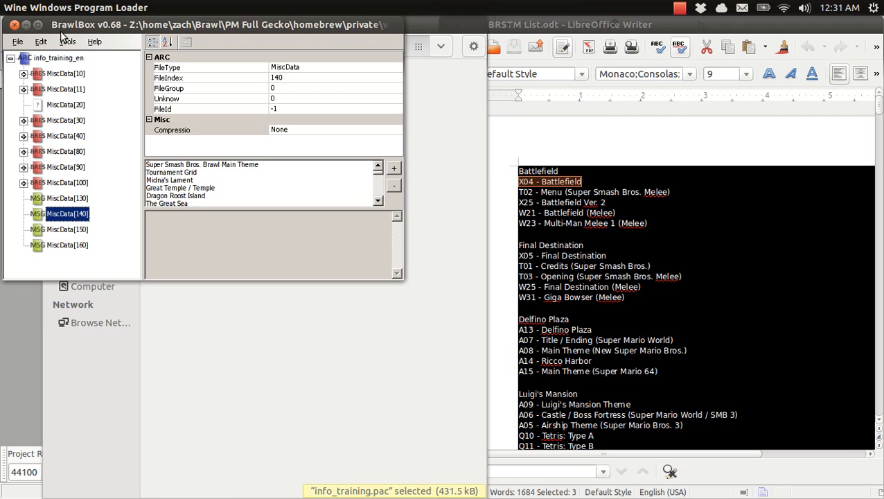
Step: Go to the menu2 folder inside pf and open mu_menumain.pac in BrawlBox
{"action": "left_click", "coordinate": [244, 46]}
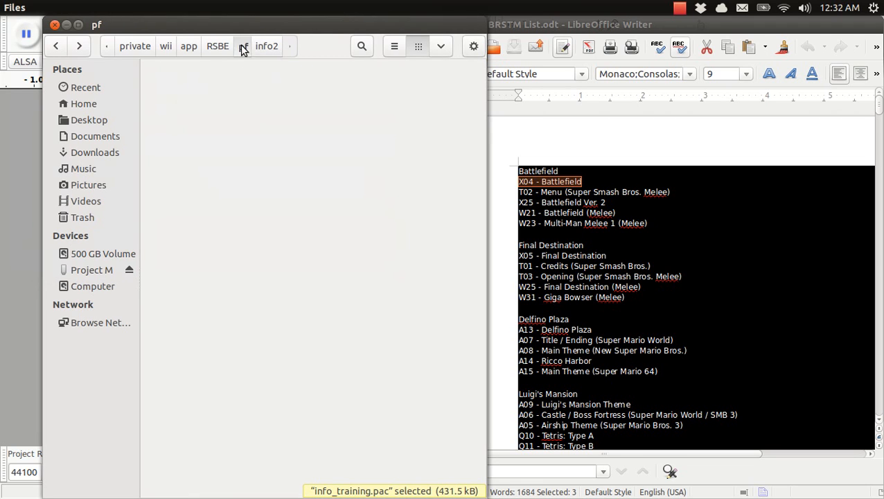
{"action": "double_click", "coordinate": [291, 147]}
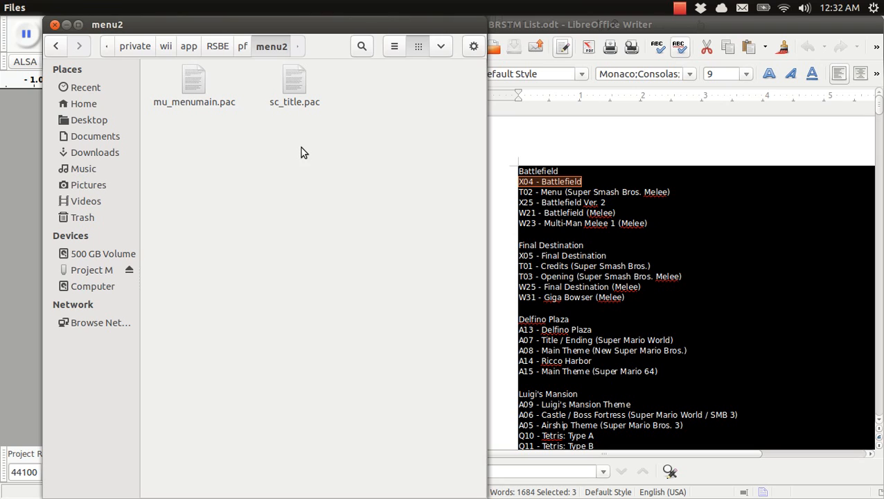
{"action": "double_click", "coordinate": [200, 83]}
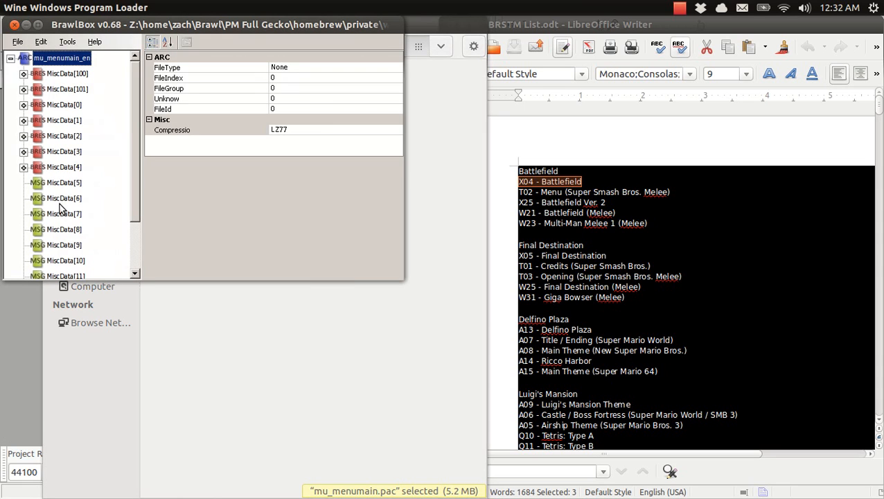
Step: Replace MiscData[7] in mu_menumain.pac with MiscData[140].msbin from the BRSTM Tutorial folder, then save and close the file
{"action": "left_click", "coordinate": [60, 216]}
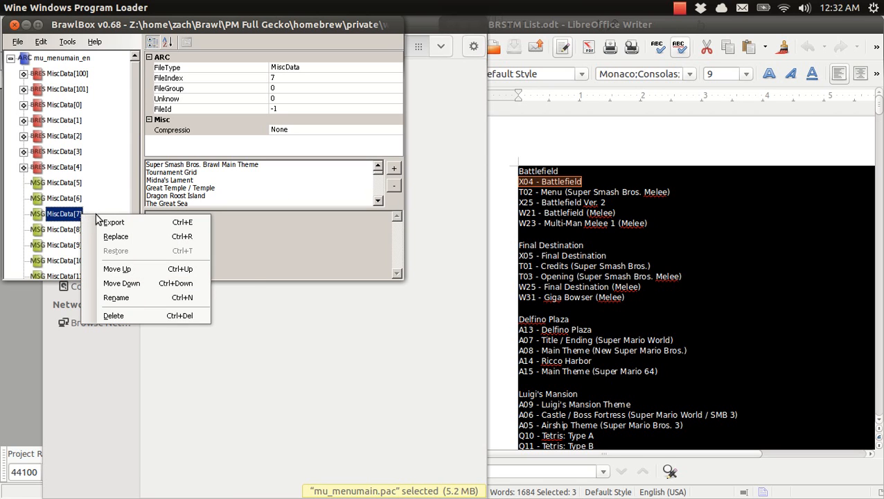
{"action": "left_click", "coordinate": [108, 238]}
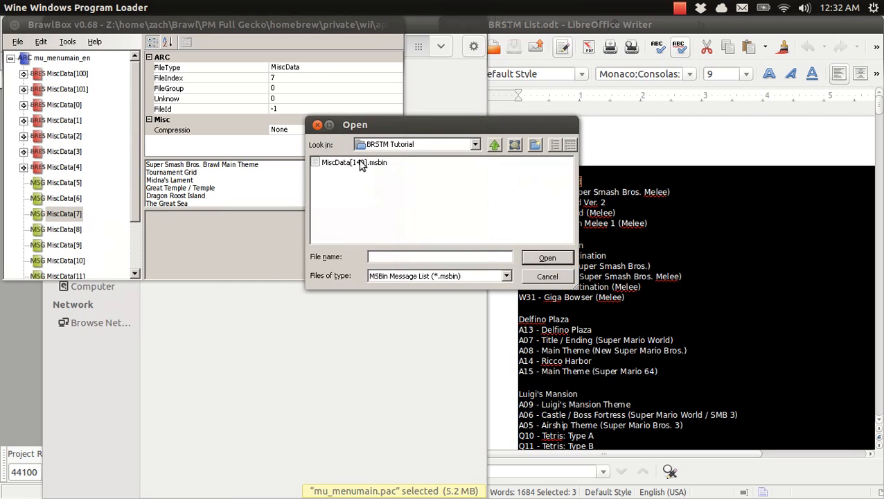
{"action": "left_click", "coordinate": [356, 163]}
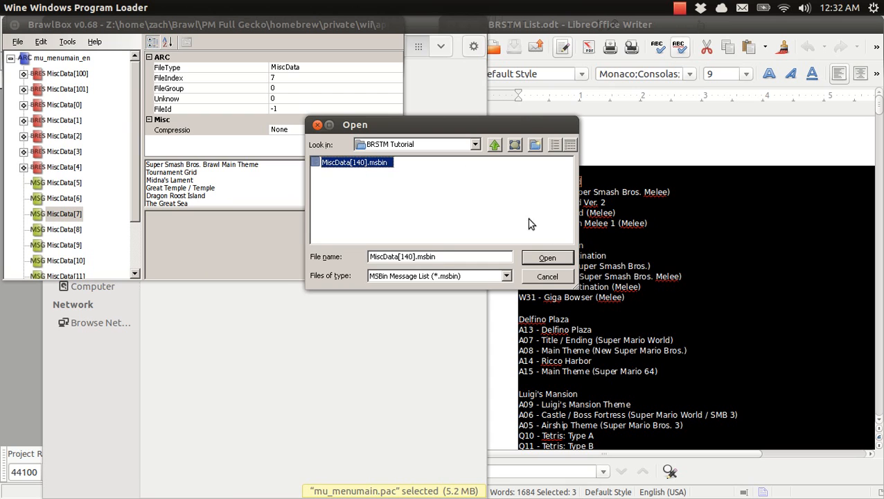
{"action": "left_click", "coordinate": [559, 260]}
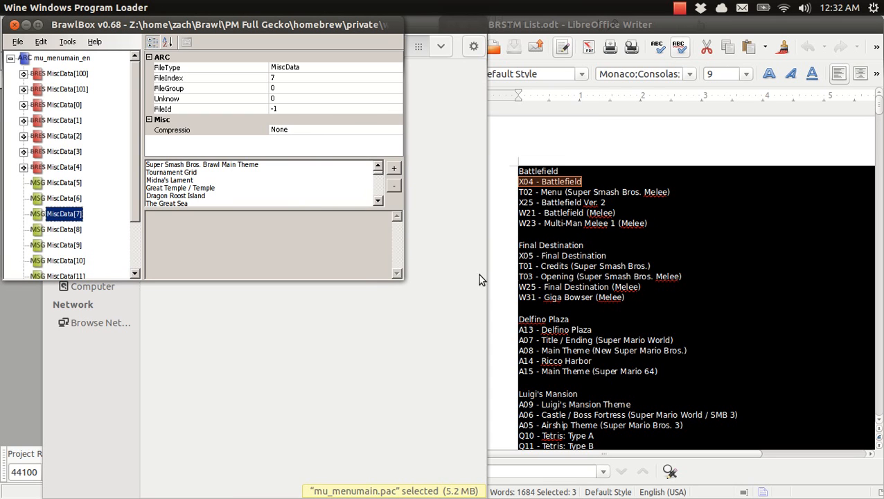
{"action": "key", "text": "ctrl+s"}
{"action": "left_click", "coordinate": [14, 24]}
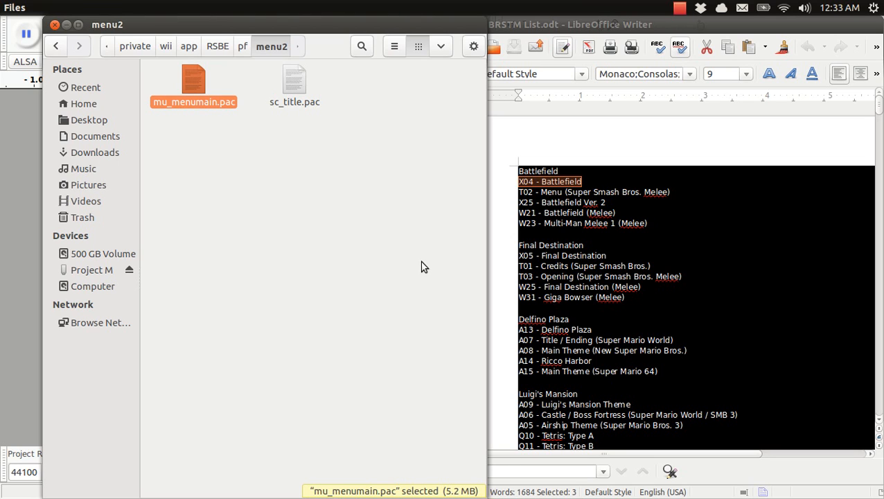
{"action": "left_click", "coordinate": [680, 9]}
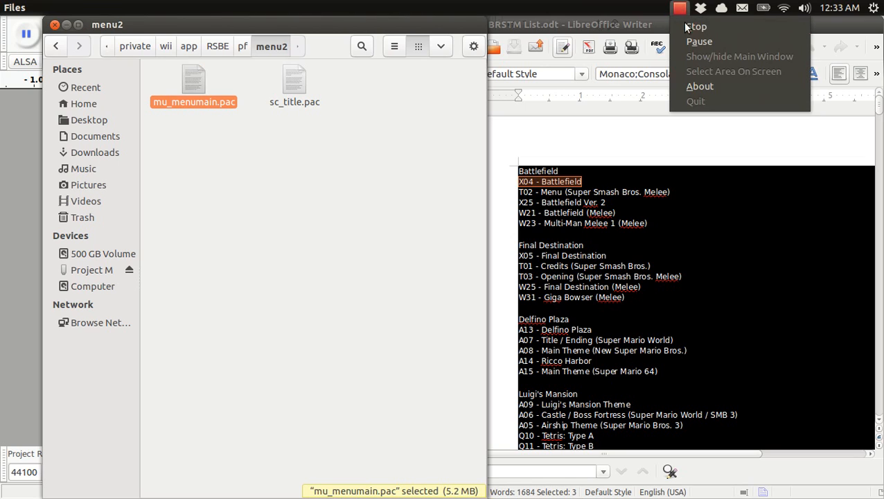